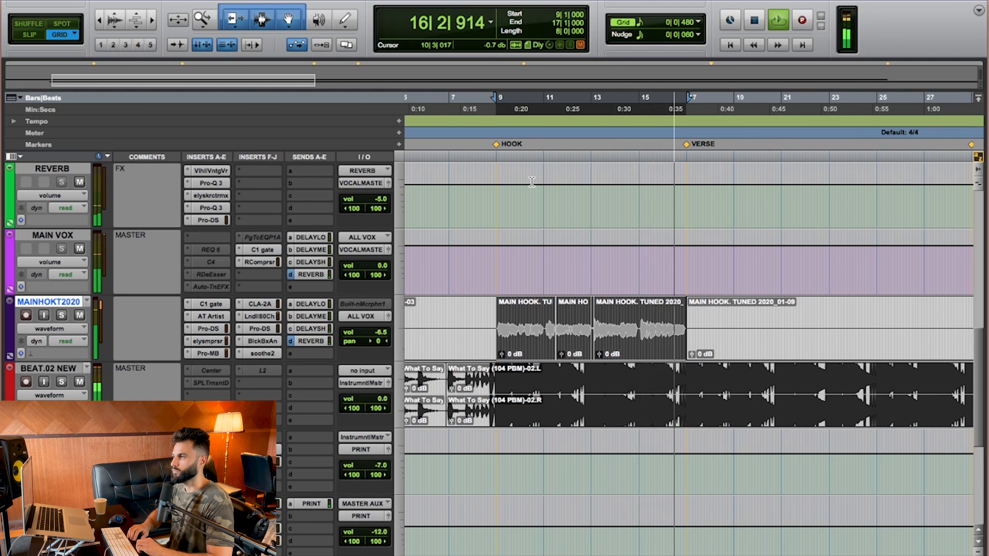
Step: Stop playback and examine the edited MAIN HOOK clips and the gaps between them on the MAINHOKT2020 track
key(space)
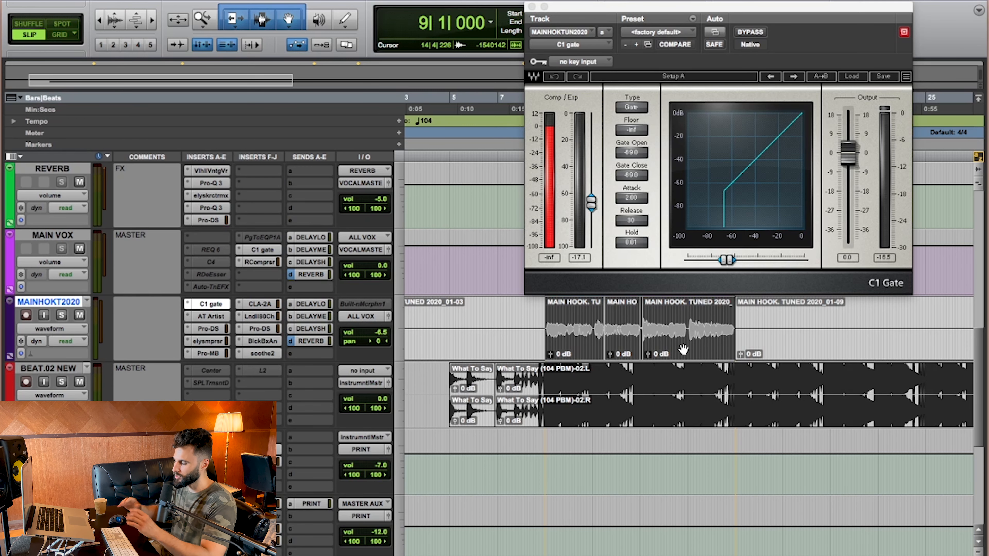
click(594, 322)
key(t)
key(t)
key(t)
key(t)
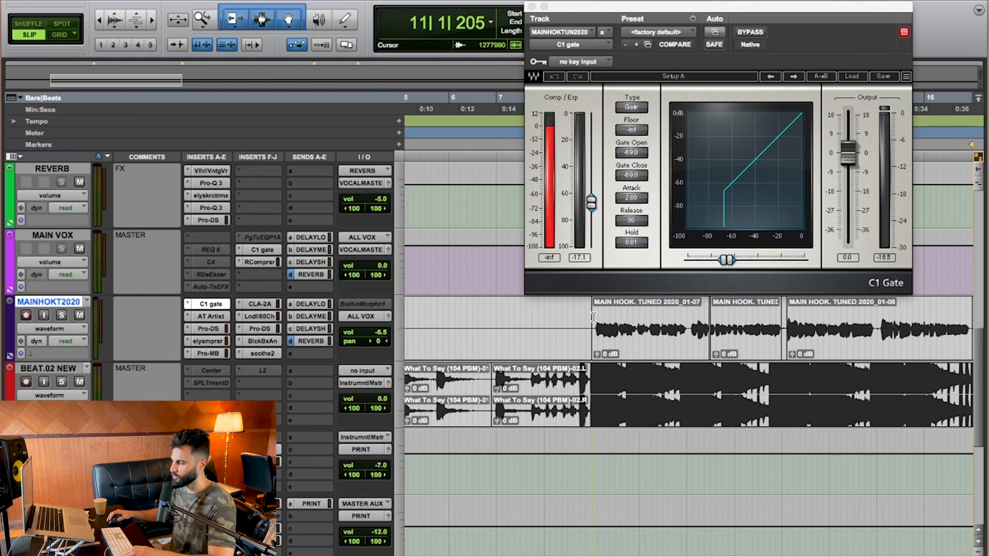
drag(654, 319, 713, 315)
key(r)
key(r)
click(875, 345)
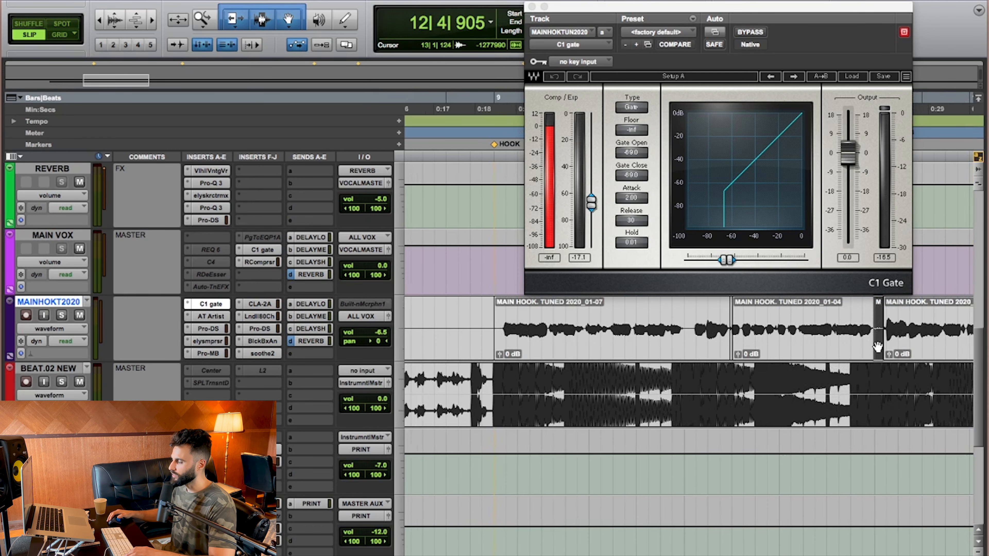
key(r)
key(t)
key(t)
key(t)
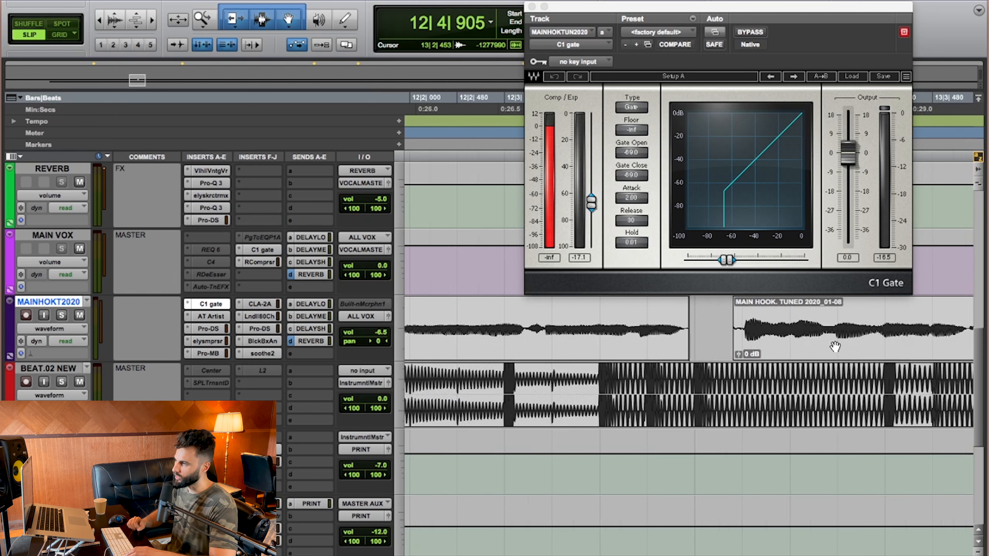
key(r)
key(r)
key(r)
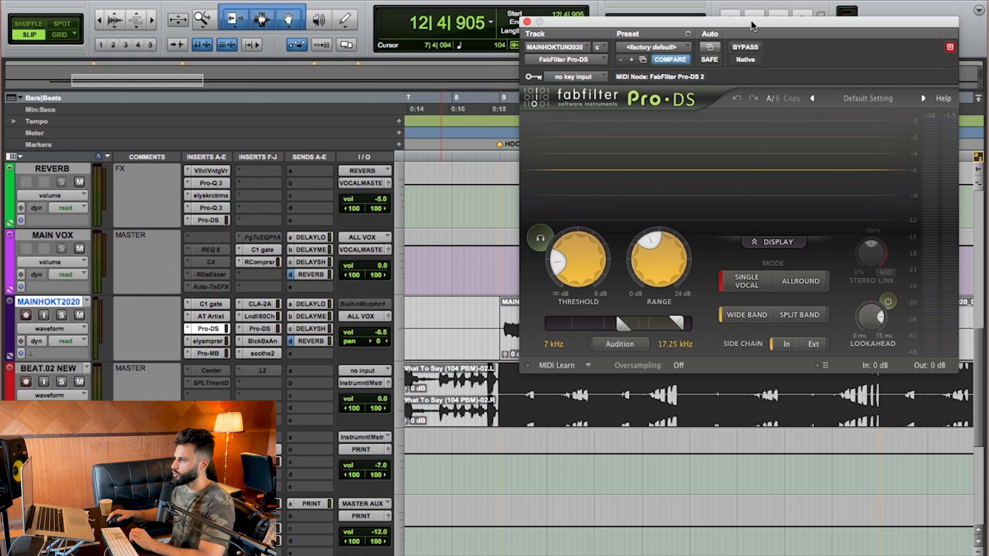
Step: Review the Pro-DS threshold and range on the MAINHOKT2020 track, and play the hook from bar 9 to watch its de-essing
mouse_move(590, 264)
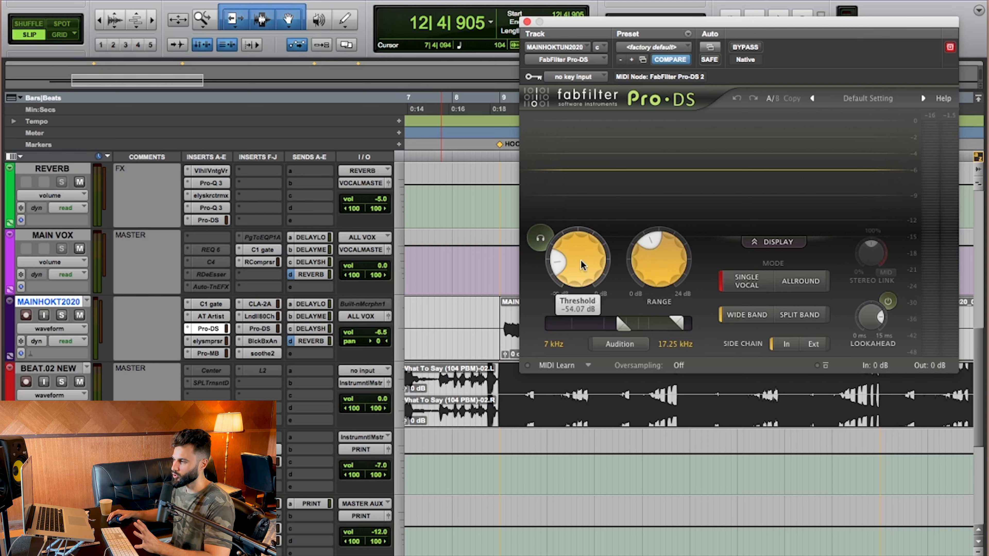
mouse_move(645, 260)
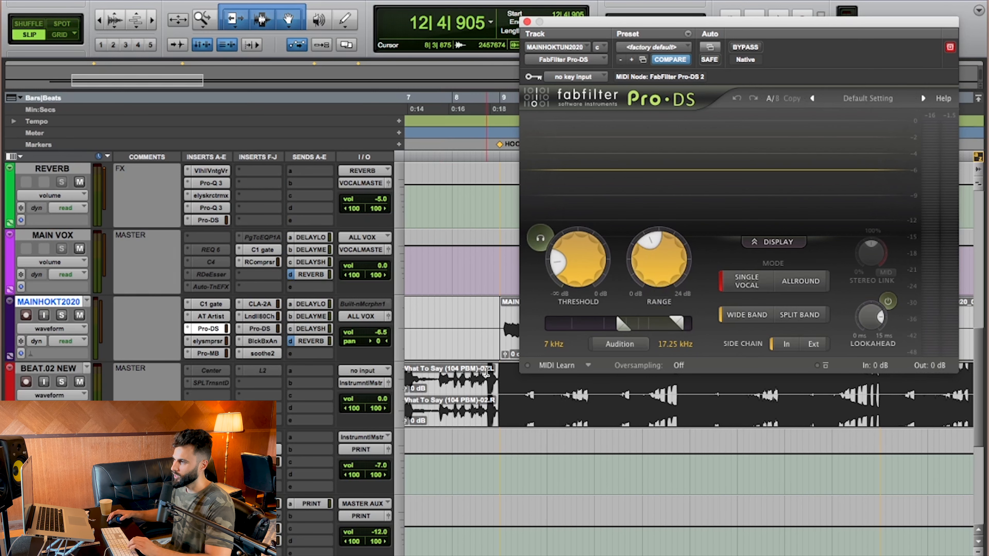
click(509, 352)
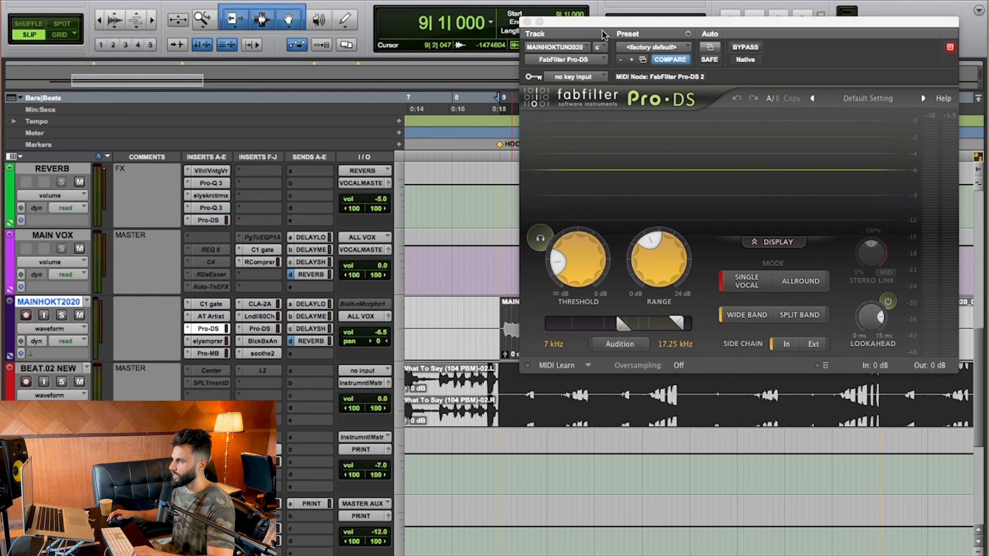
click(527, 22)
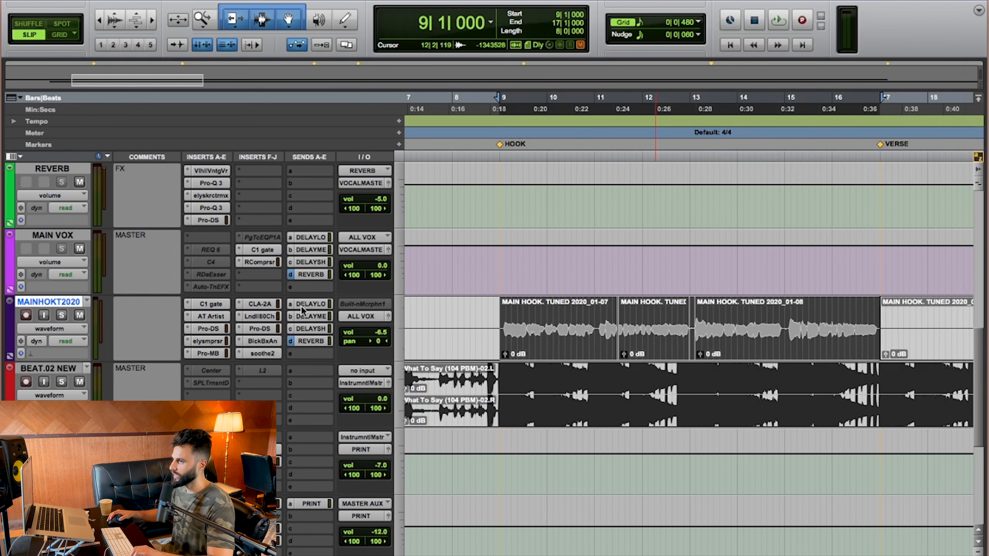
click(210, 329)
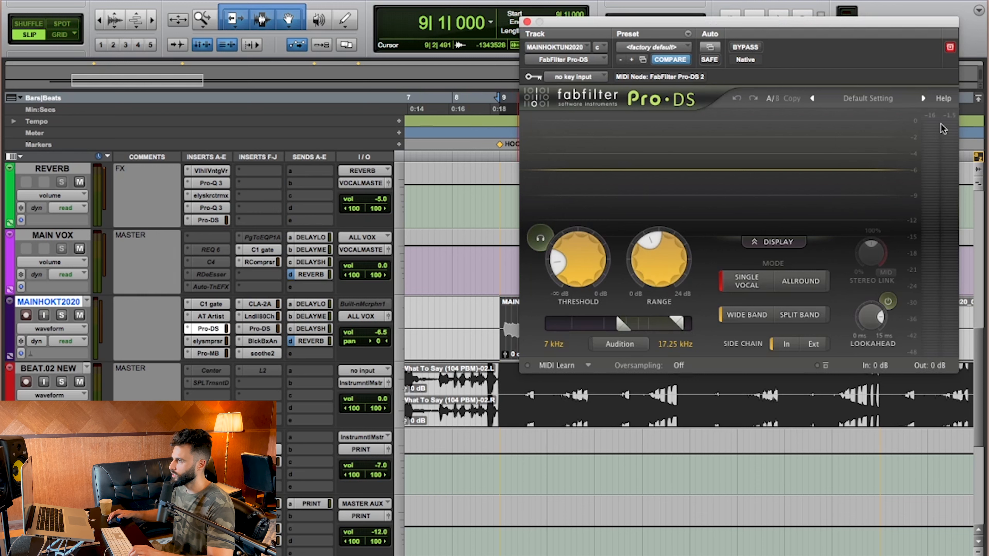
mouse_move(949, 135)
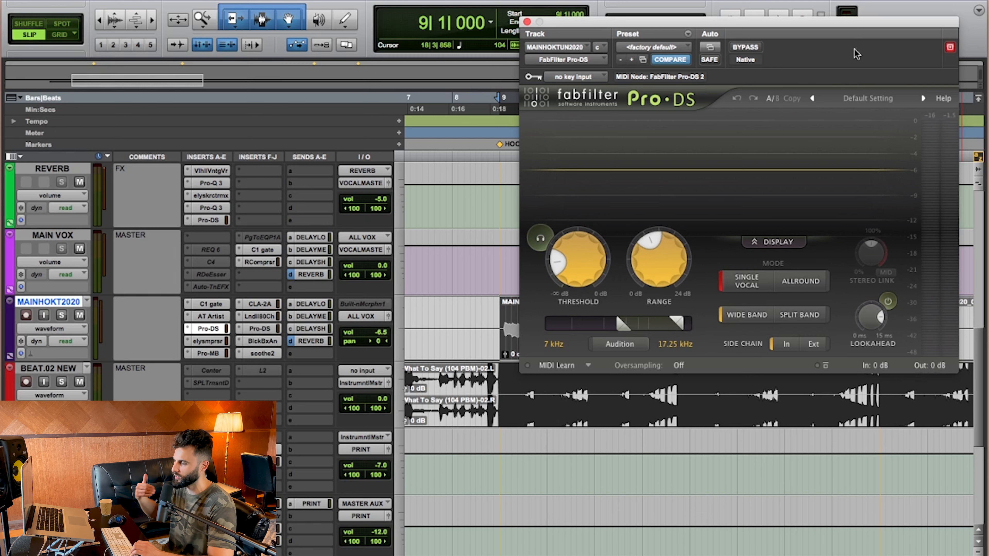
key(space)
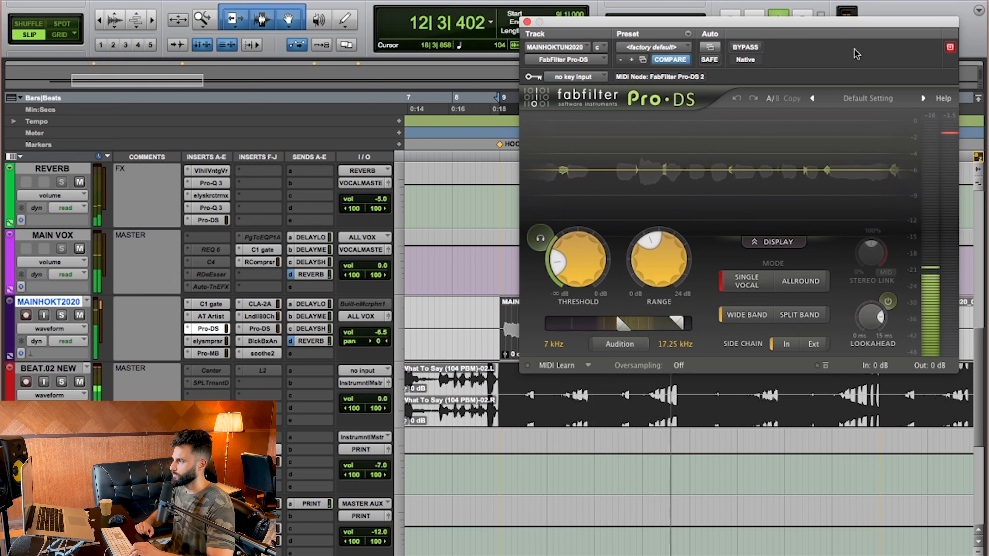
key(space)
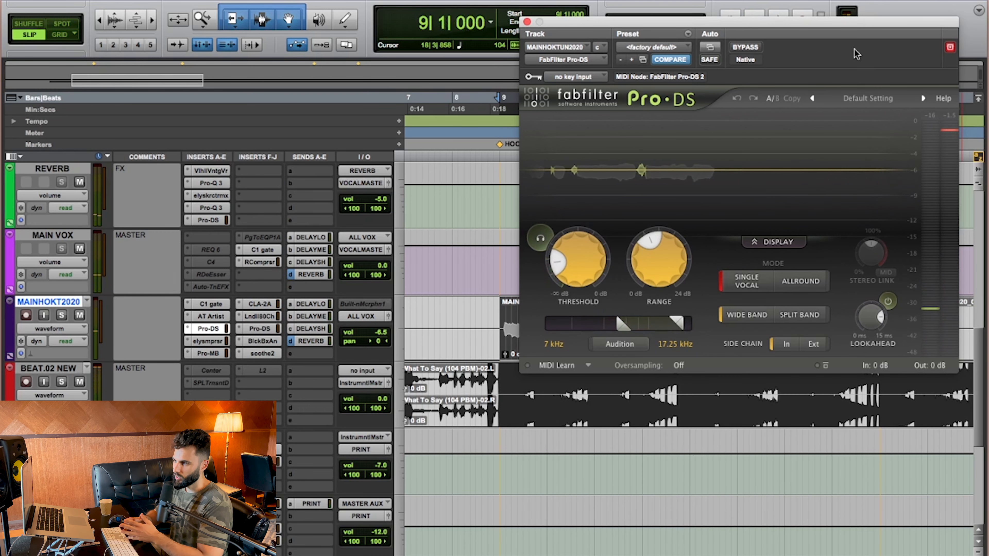
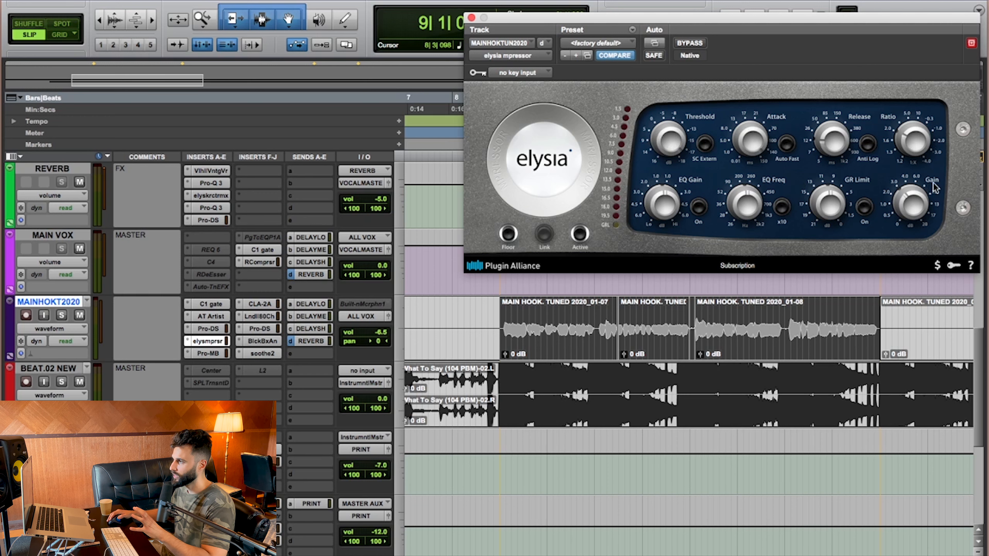
Step: Compare the hook vocal with the elysia mpressor insert bypassed and enabled during playback
mouse_move(917, 203)
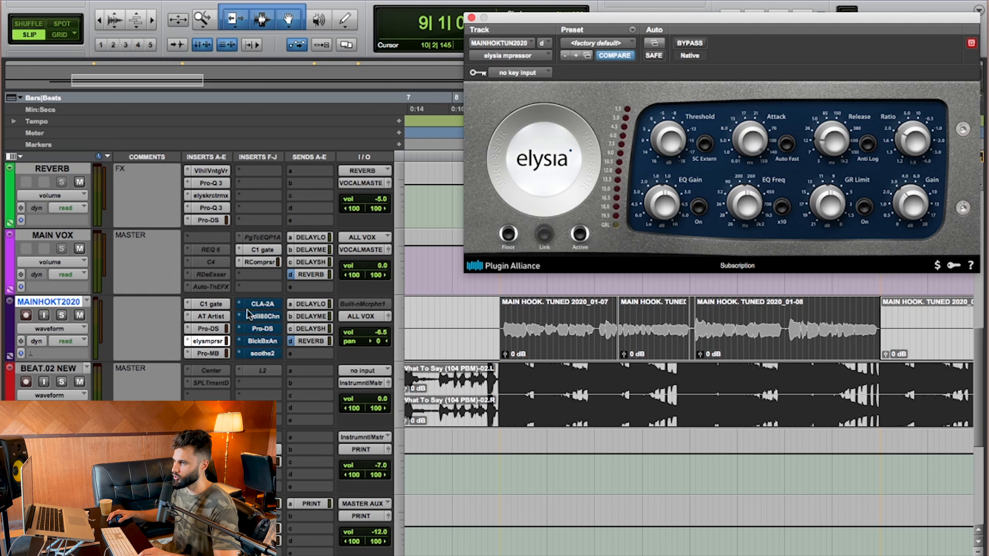
super+click(209, 341)
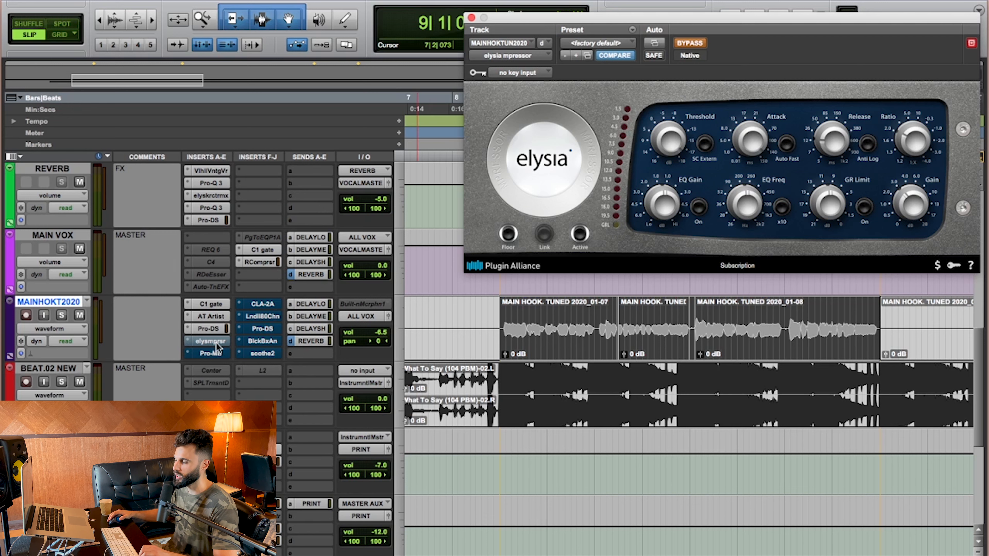
super+click(199, 342)
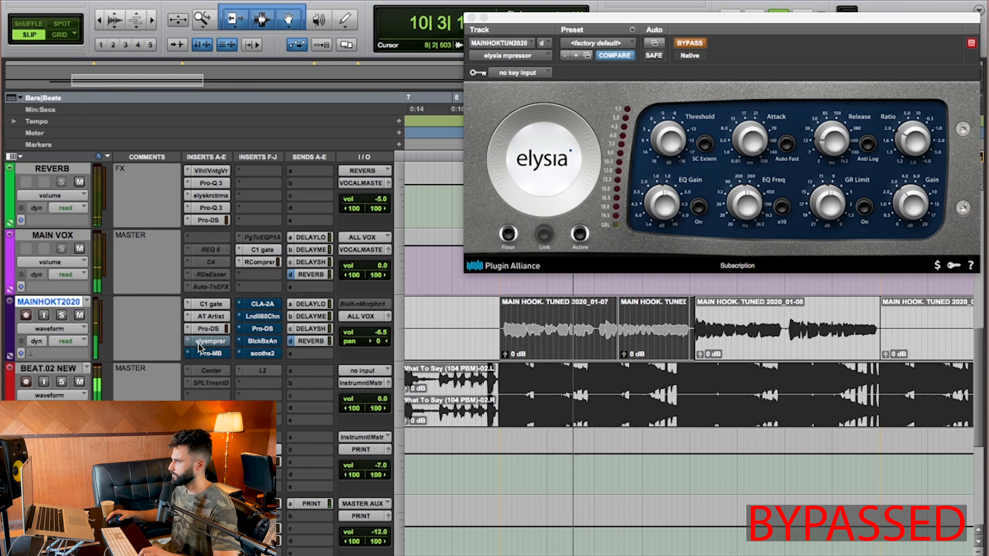
super+click(199, 342)
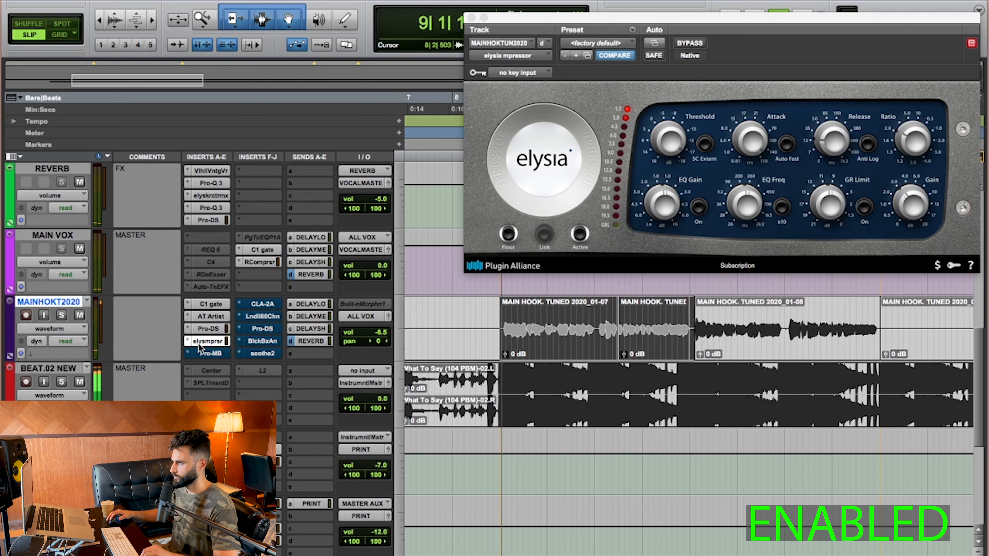
super+click(199, 342)
super+click(199, 343)
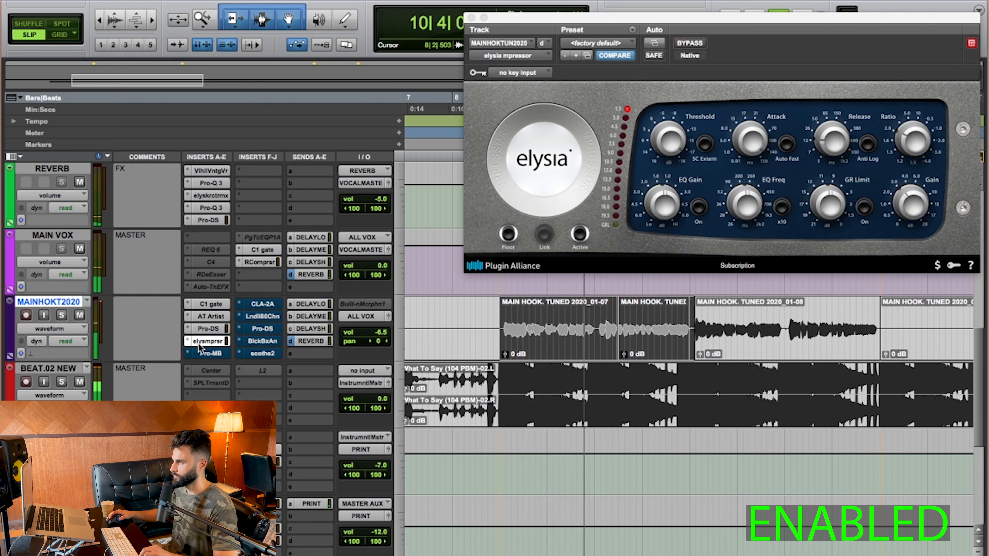
super+click(199, 342)
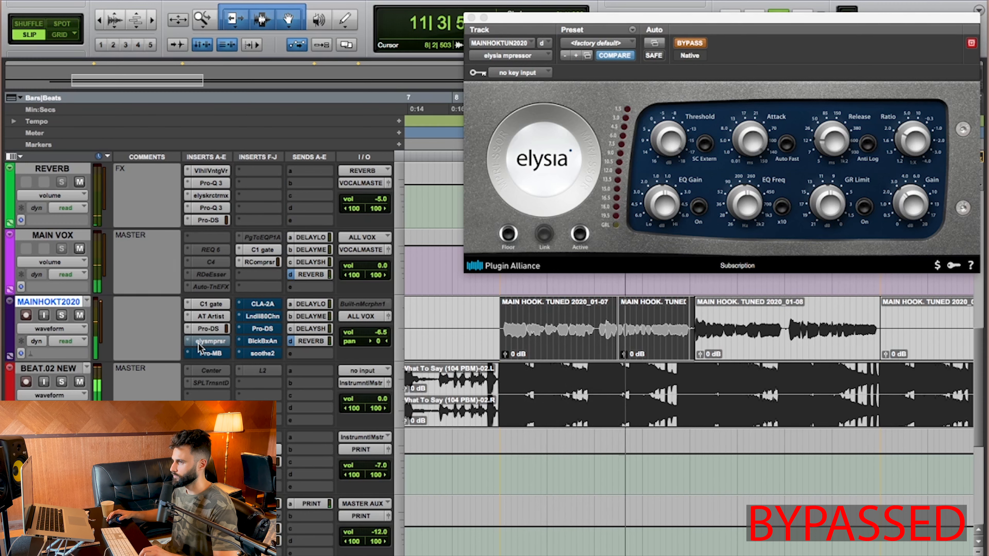
super+click(200, 342)
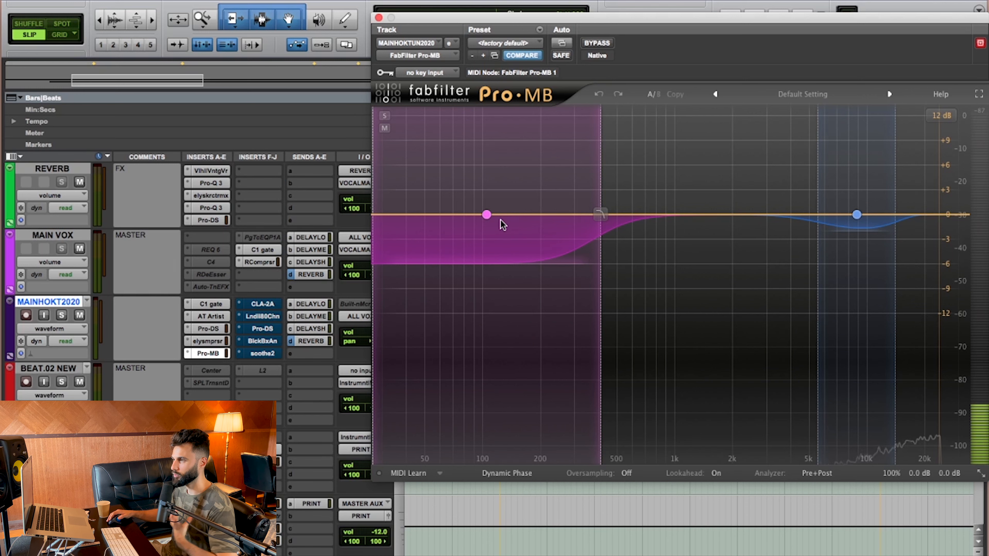
Step: Inspect the low band's compression settings in Pro-MB and check the Pro-DS insert for reference
click(486, 221)
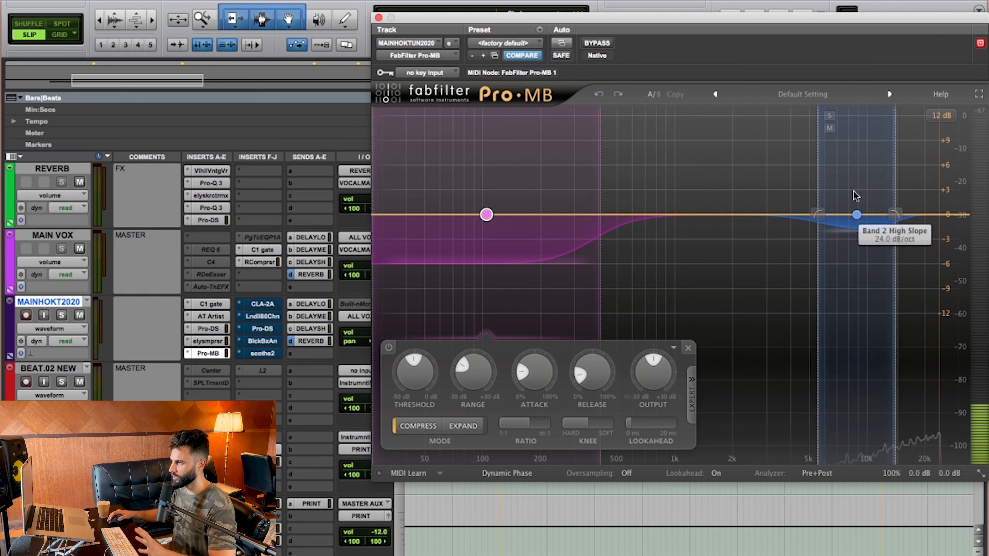
click(214, 335)
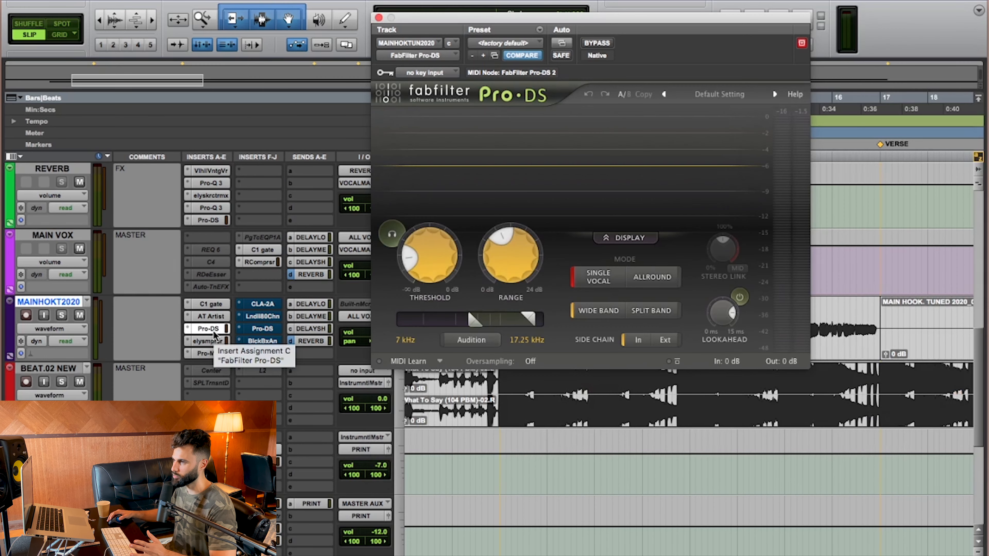
click(210, 354)
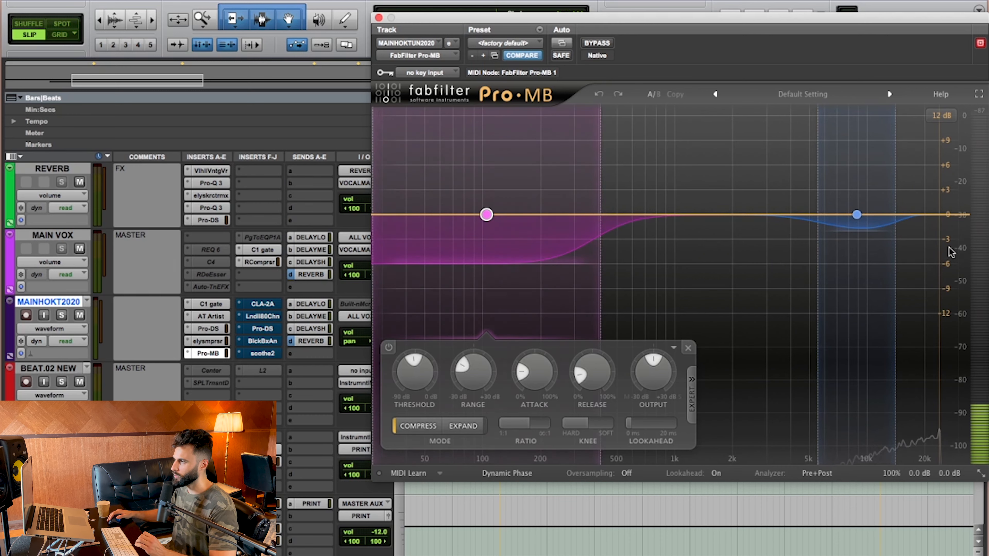
Step: Disable both Pro-MB bands and compare the playing hook with only the low band switched off and on
click(852, 234)
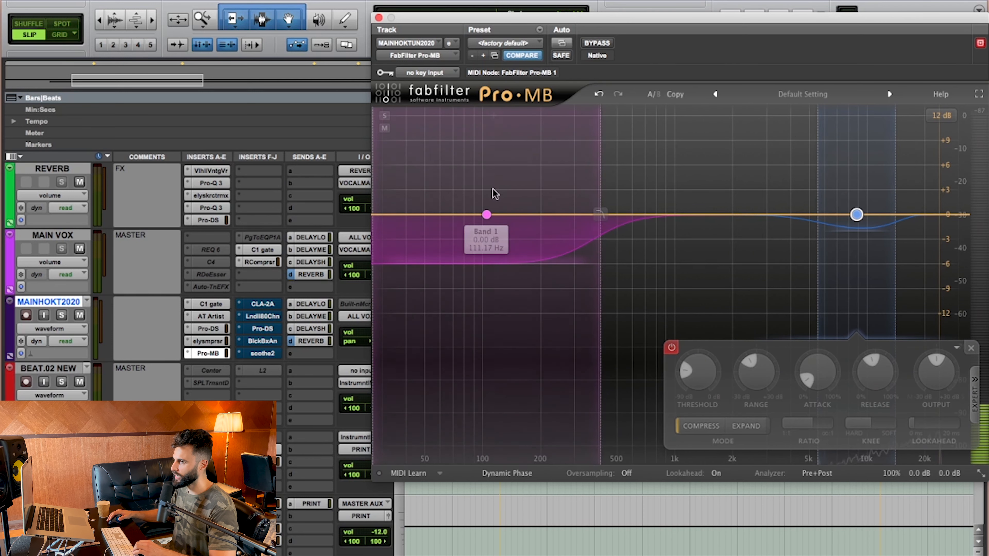
click(487, 215)
click(389, 347)
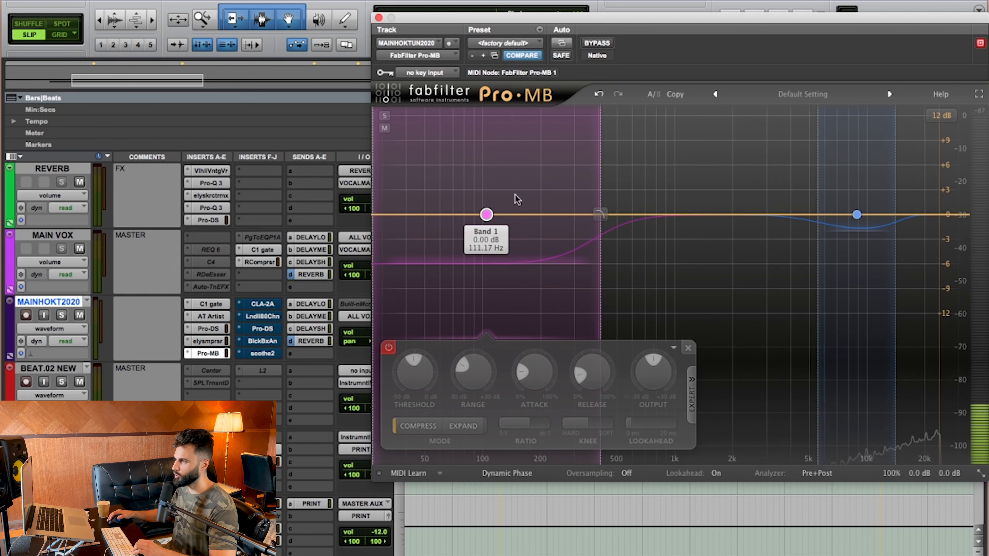
drag(544, 22, 537, 13)
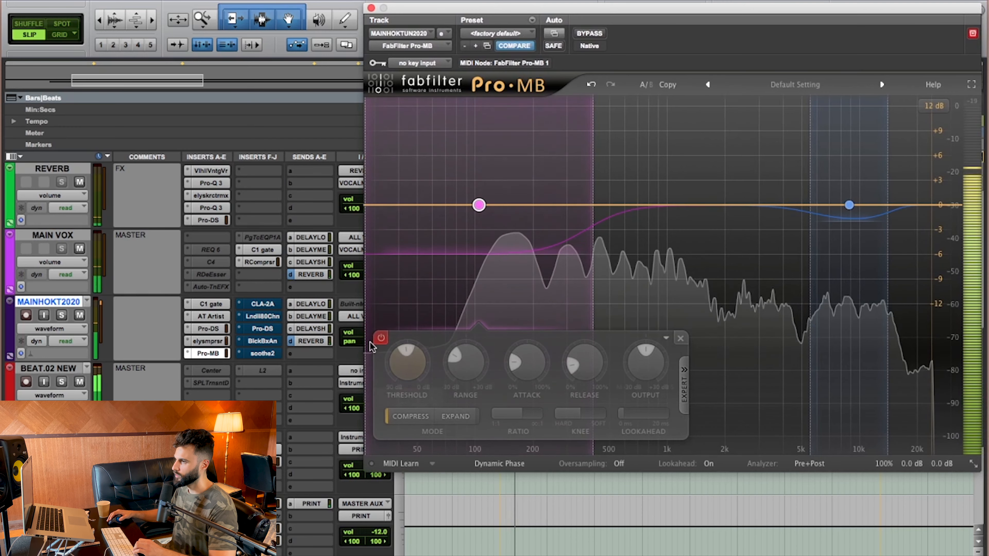
click(381, 340)
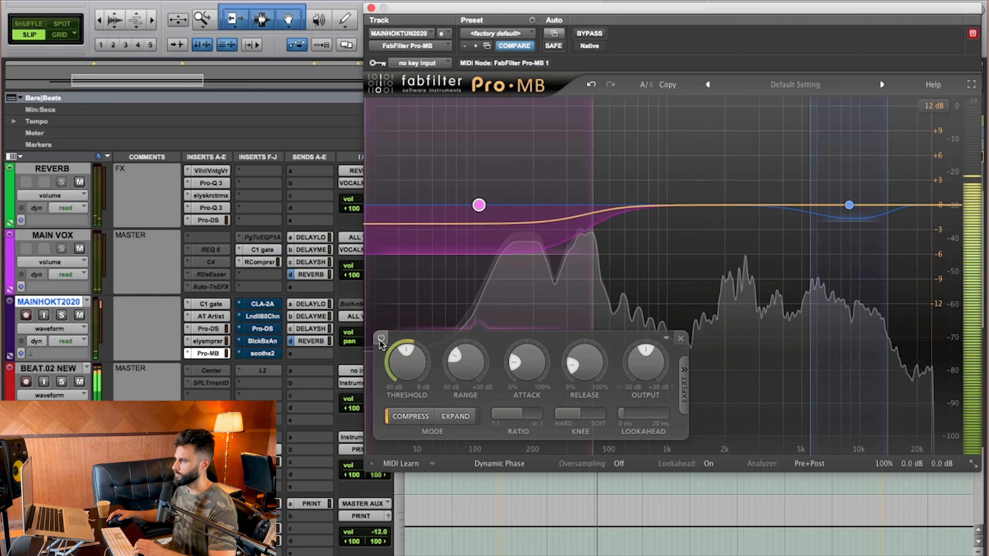
click(381, 339)
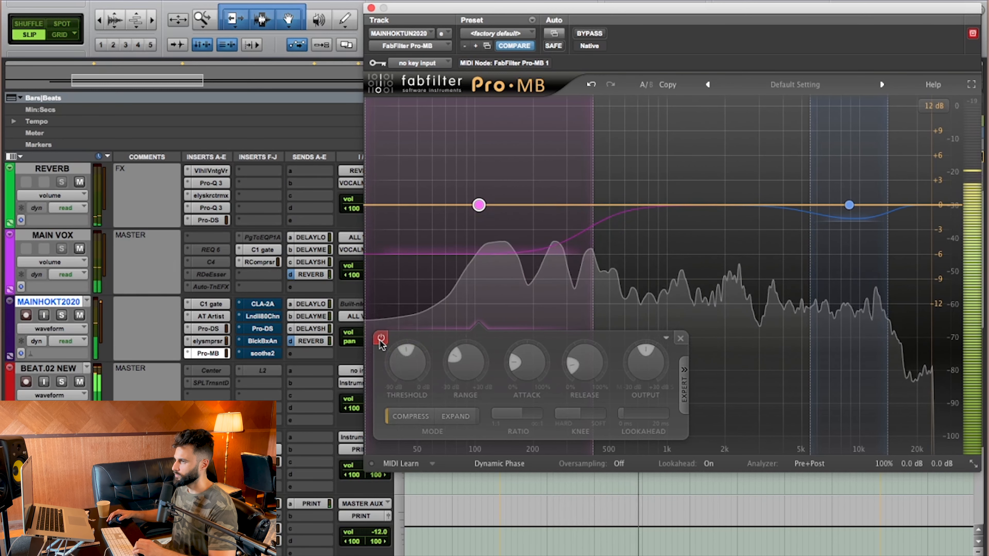
click(381, 339)
Step: Re-enable Pro-MB's high band, and solo the MAINHOKT2020 track to audition that band in isolation
click(848, 205)
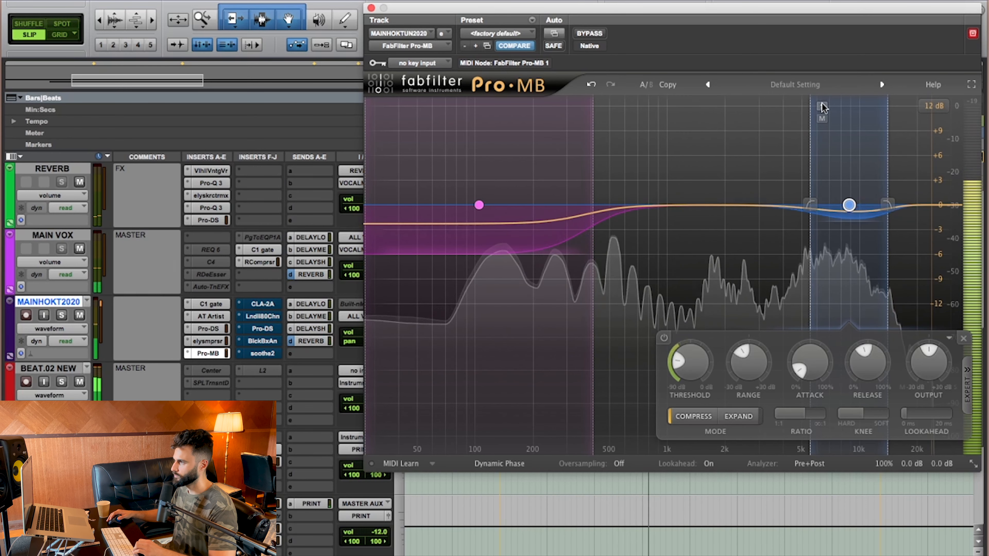
click(821, 105)
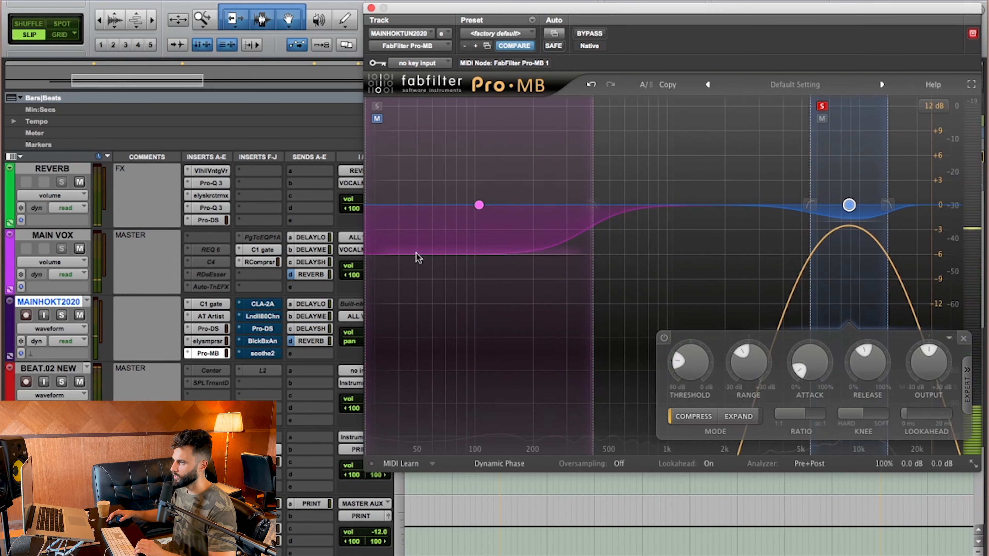
click(61, 315)
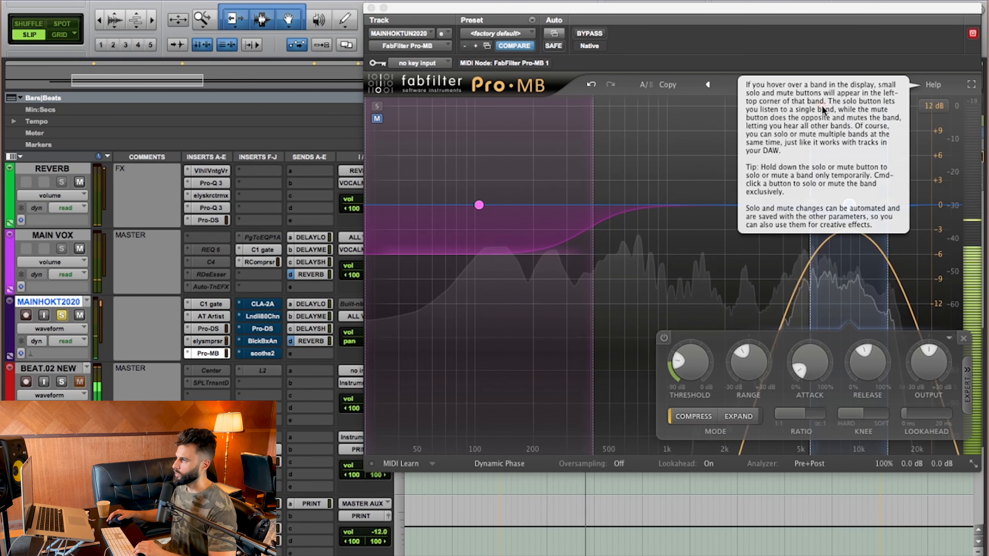
click(822, 106)
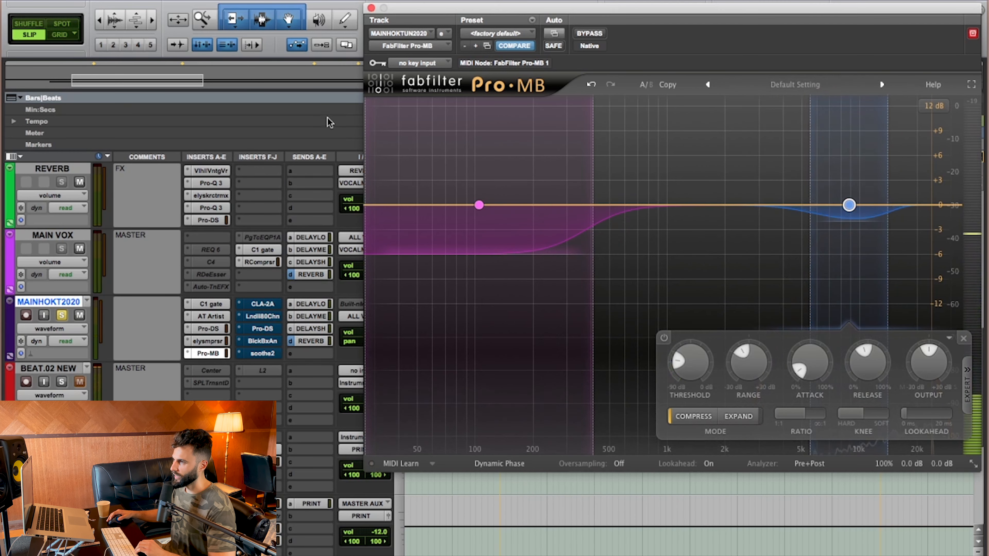
Step: Audition Pro-MB's low band in isolation on the hook vocal, and clear its solo before closing the plug-in
click(377, 106)
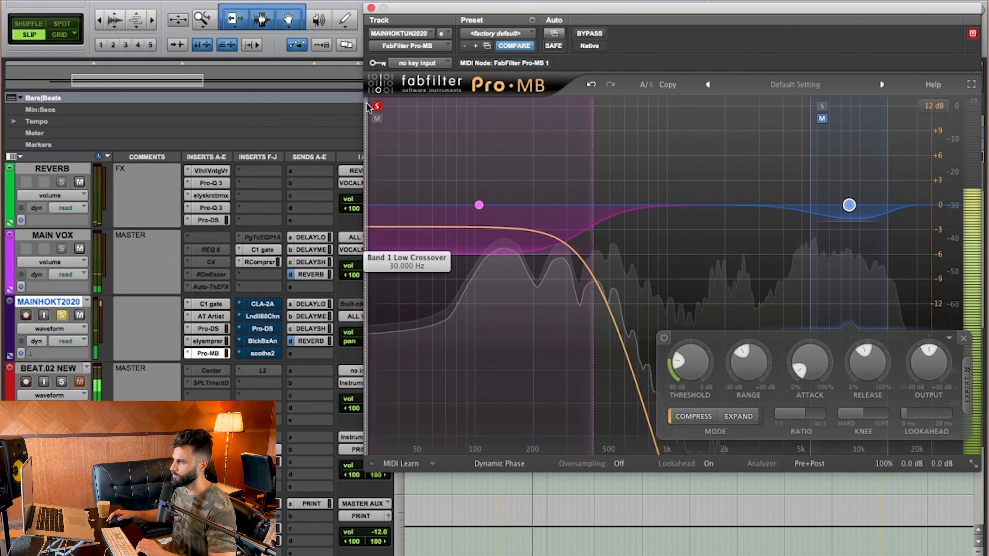
mouse_move(377, 110)
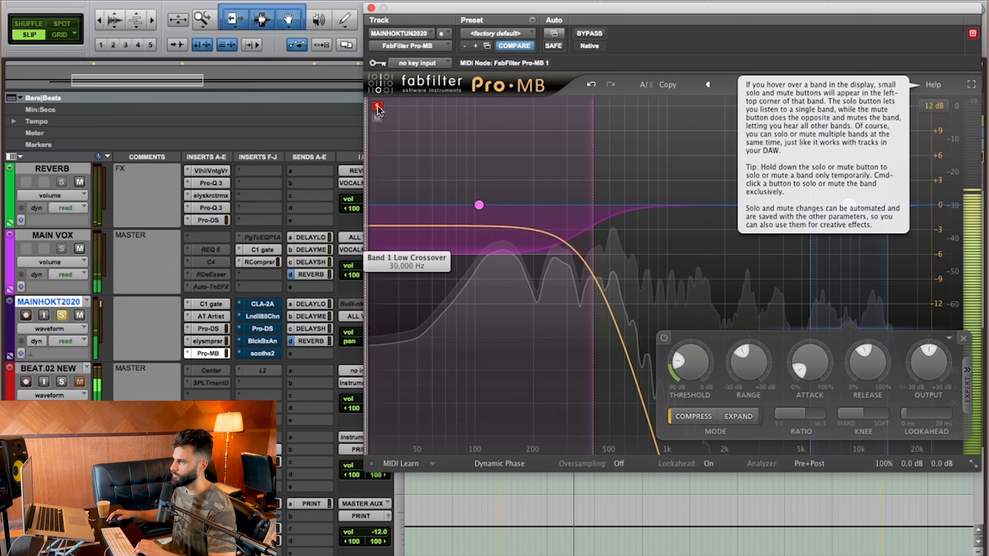
key(space)
click(377, 108)
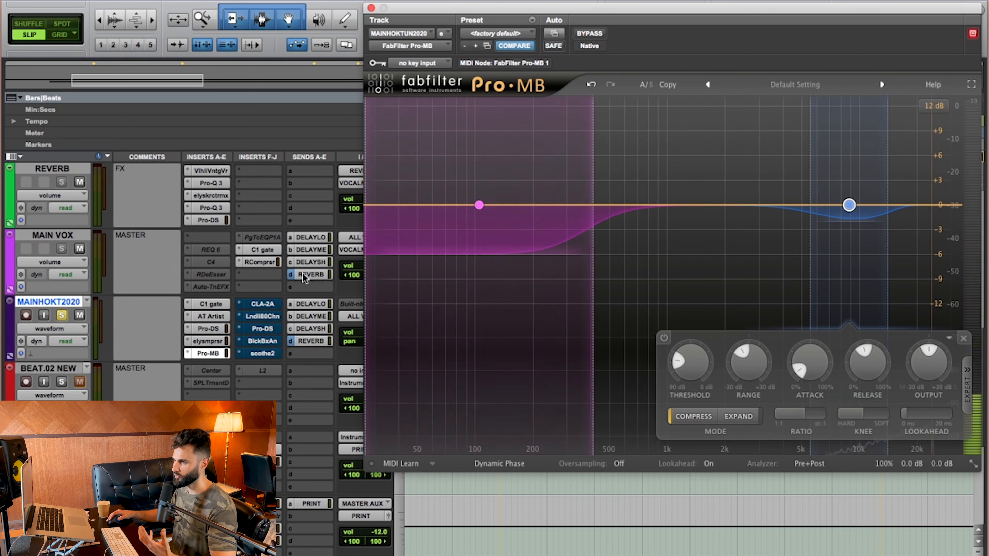
click(213, 353)
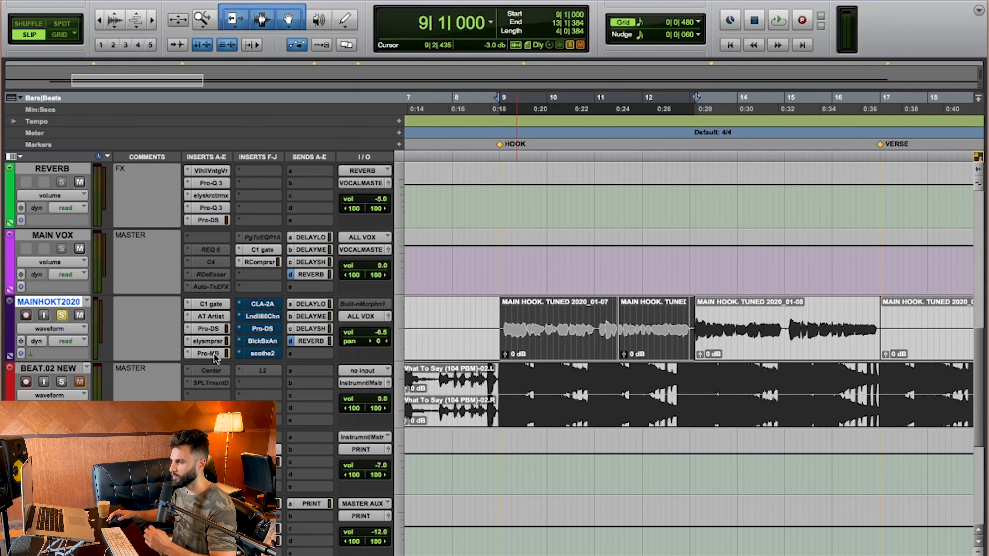
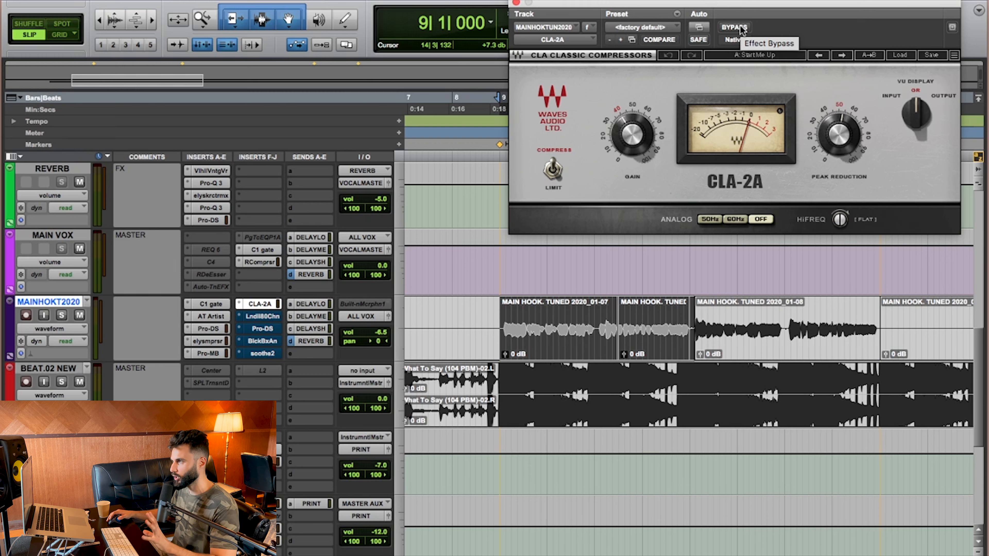
Step: Compare the playing hook vocal with the CLA-2A compressor bypassed and enabled, leaving it enabled
click(734, 28)
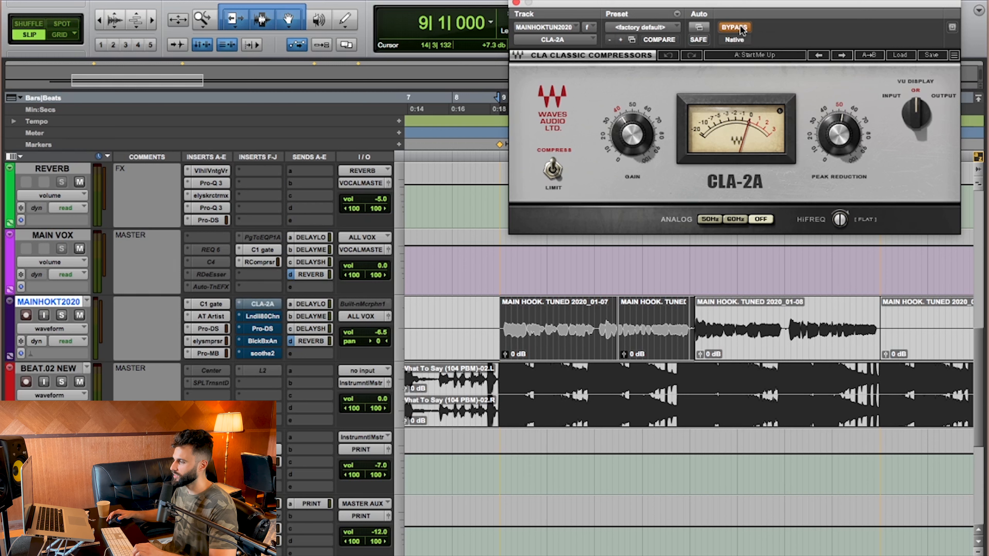
key(space)
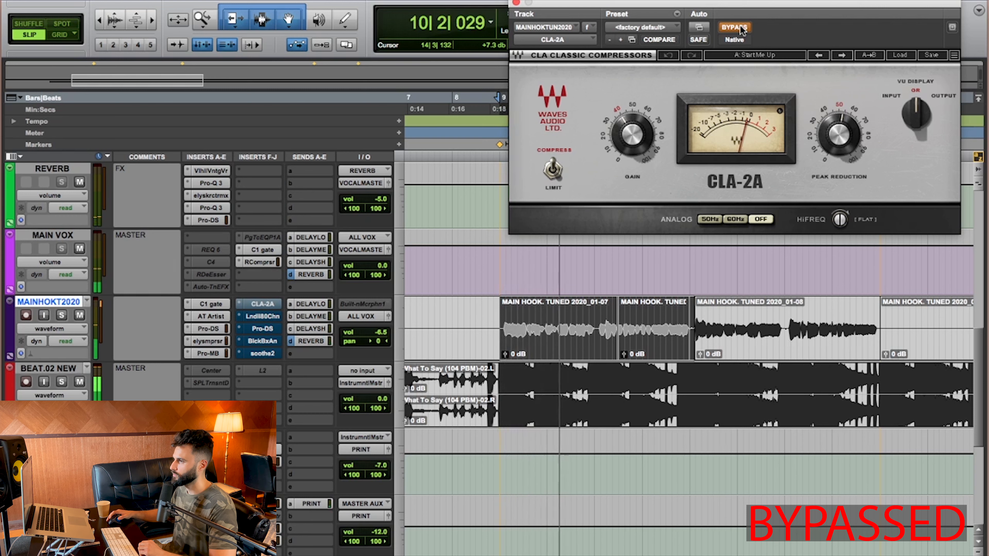
click(741, 29)
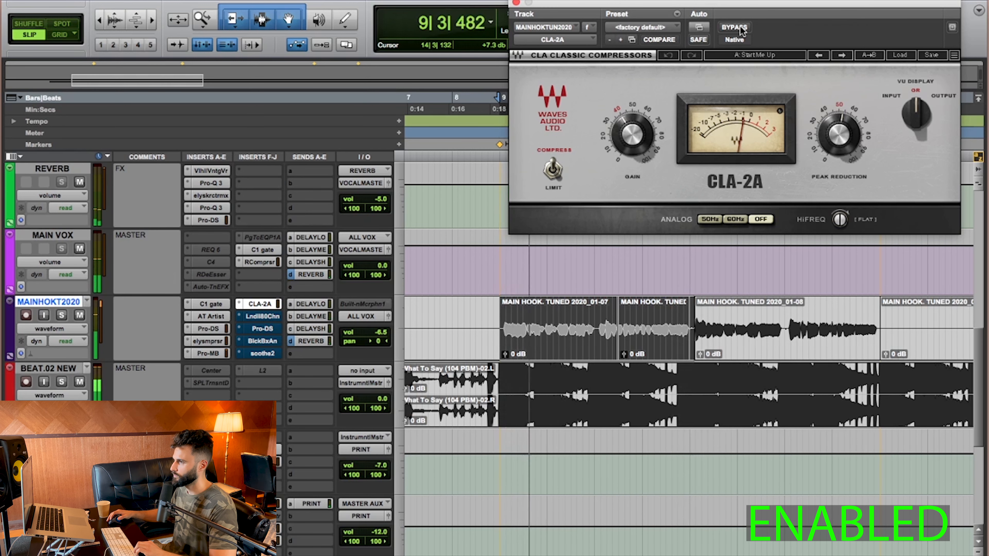
click(740, 28)
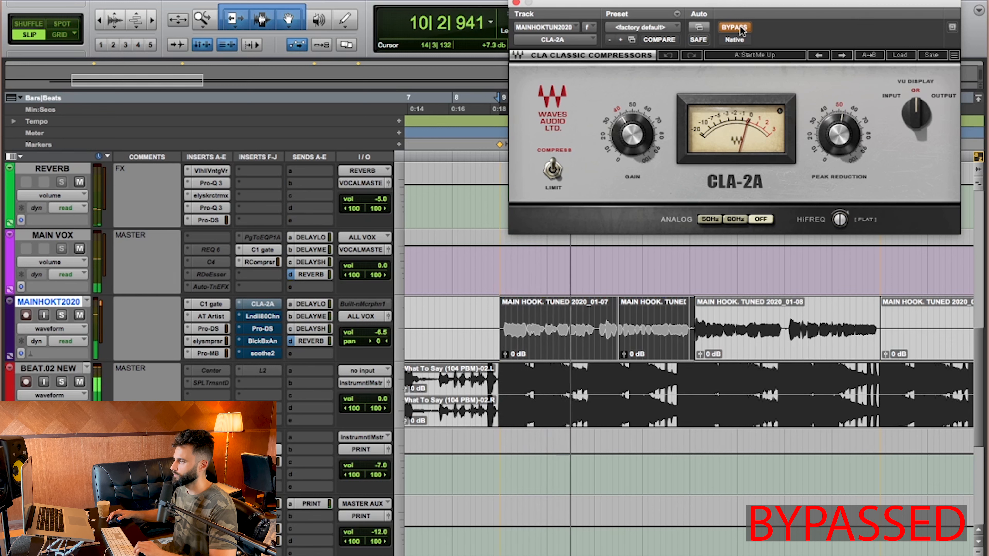
click(740, 28)
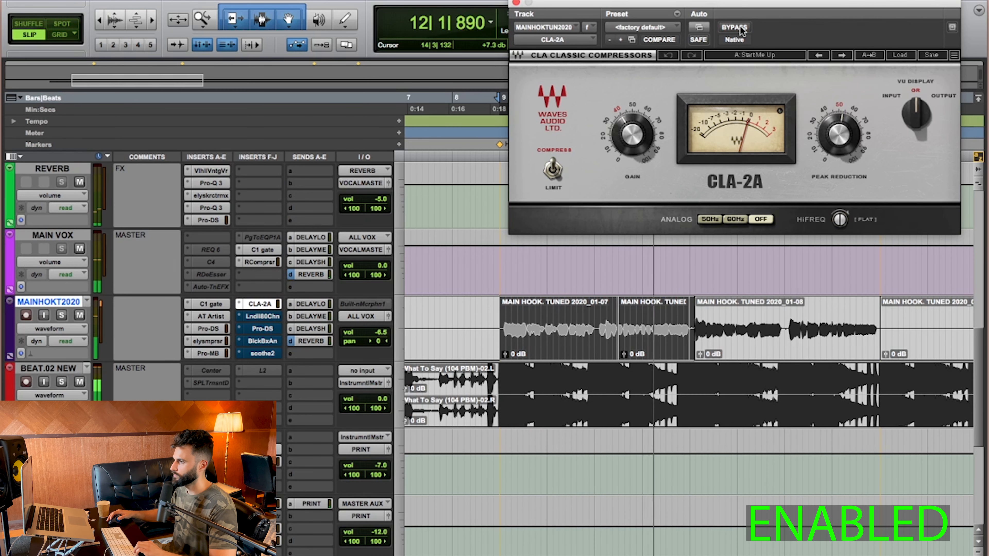
key(space)
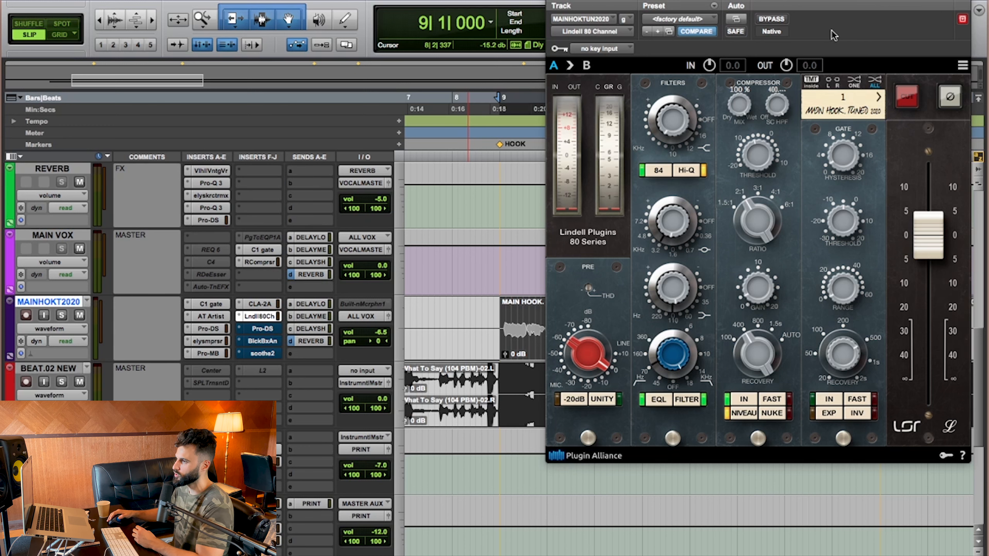
Step: Check the Lindell 80 Channel's preamp section and compare the playing hook with the whole plug-in bypassed and enabled
mouse_move(585, 355)
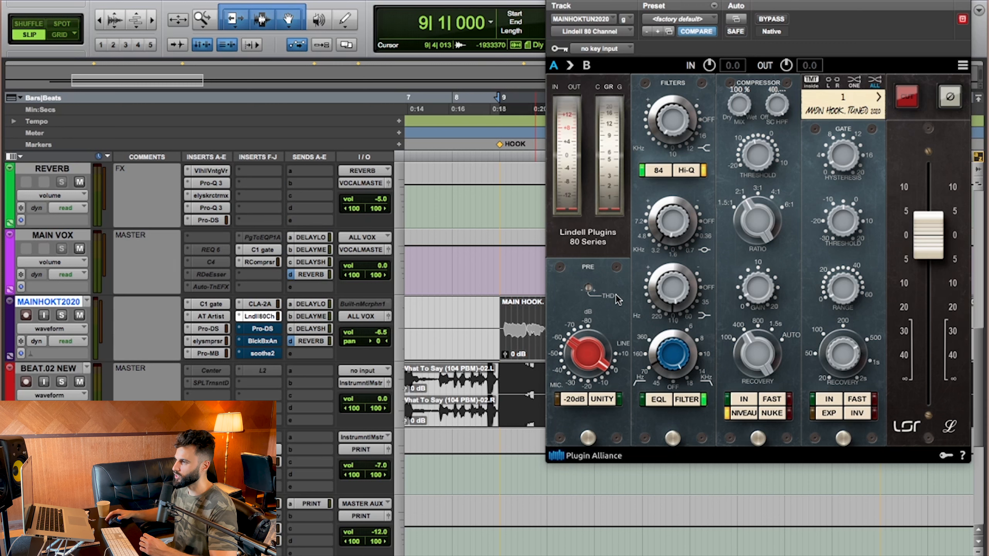
click(771, 19)
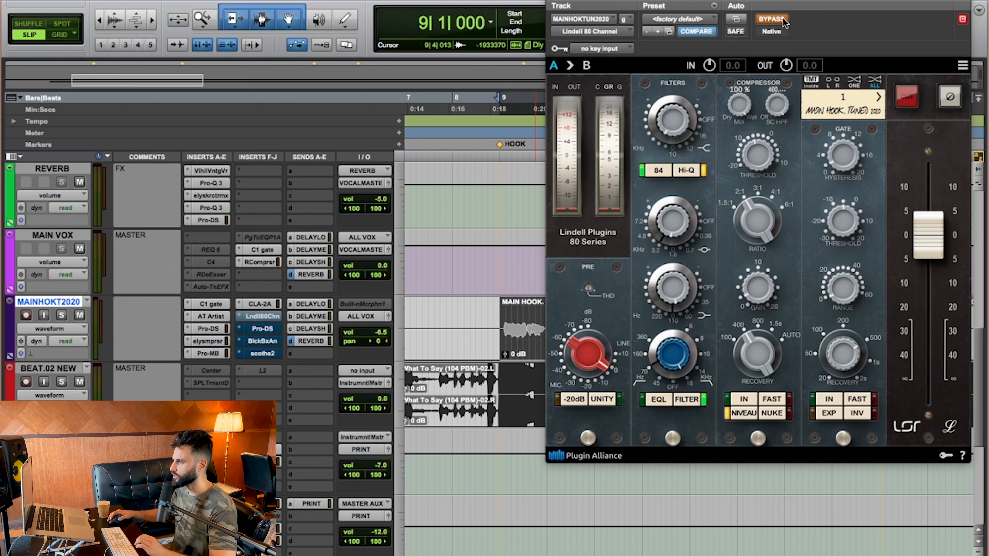
key(space)
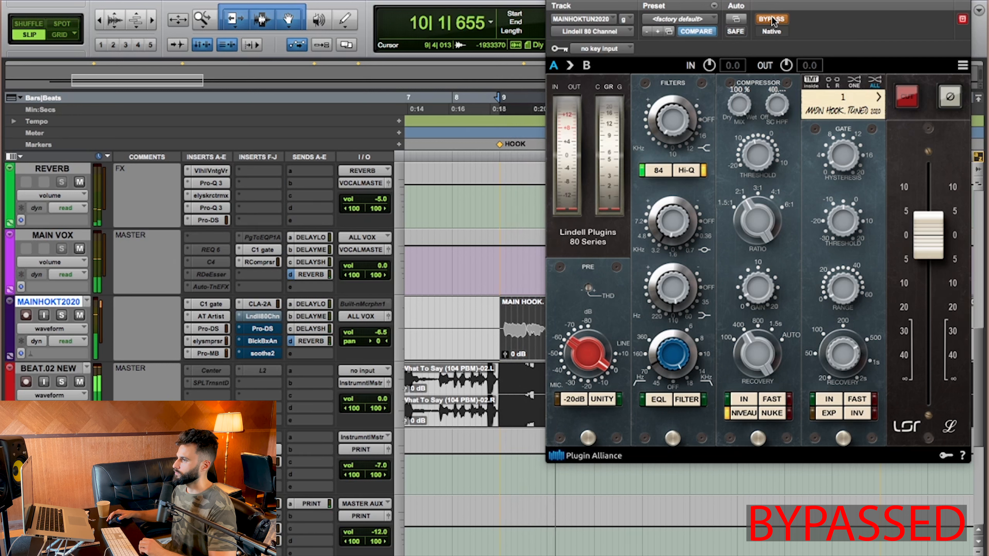
click(771, 19)
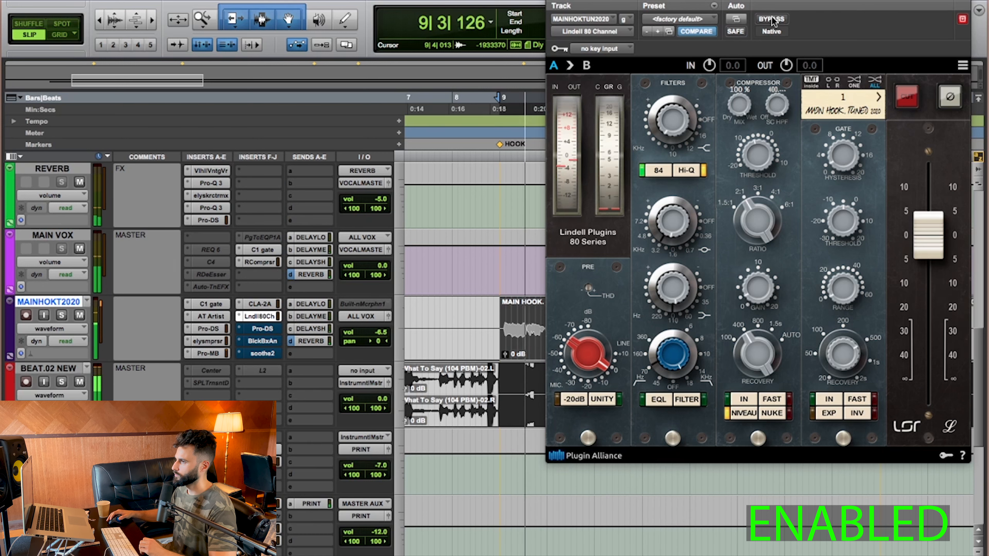
click(772, 20)
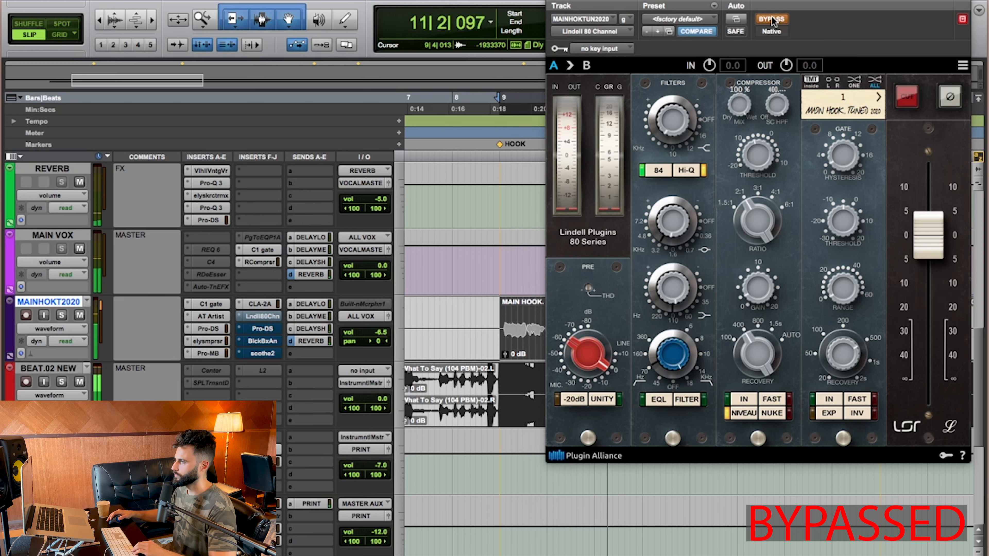
click(771, 19)
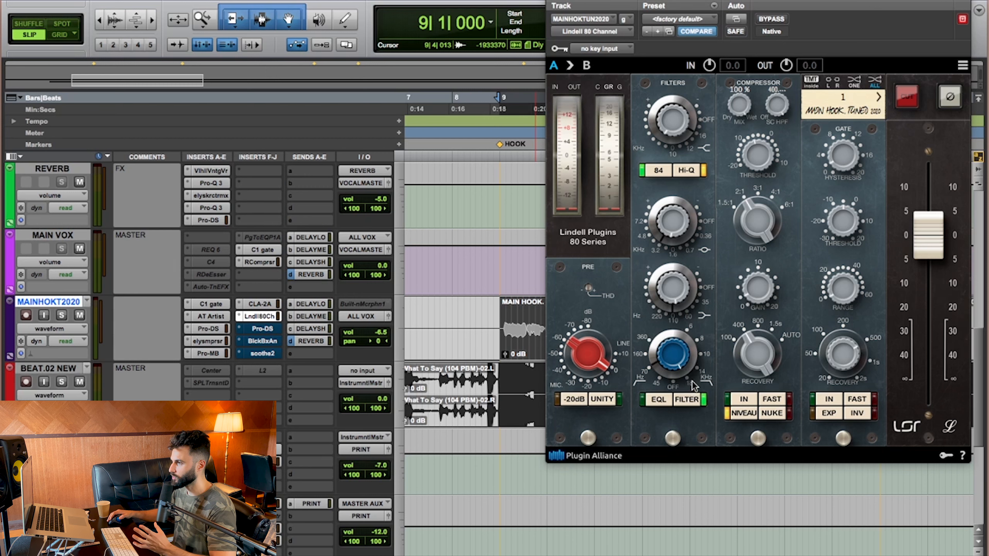
Step: Compare the playing hook with only the Lindell 80 Channel's filter section switched off and on
click(695, 401)
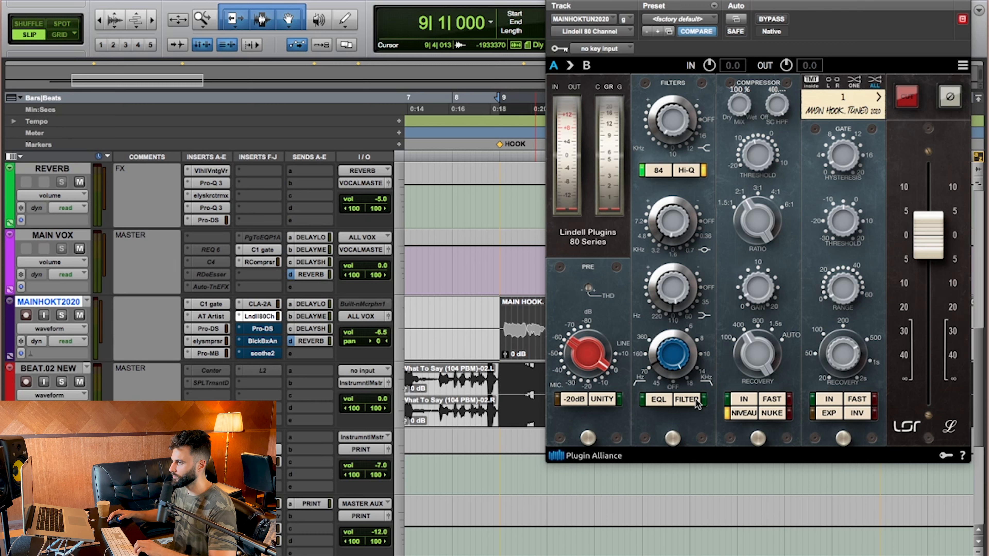
key(space)
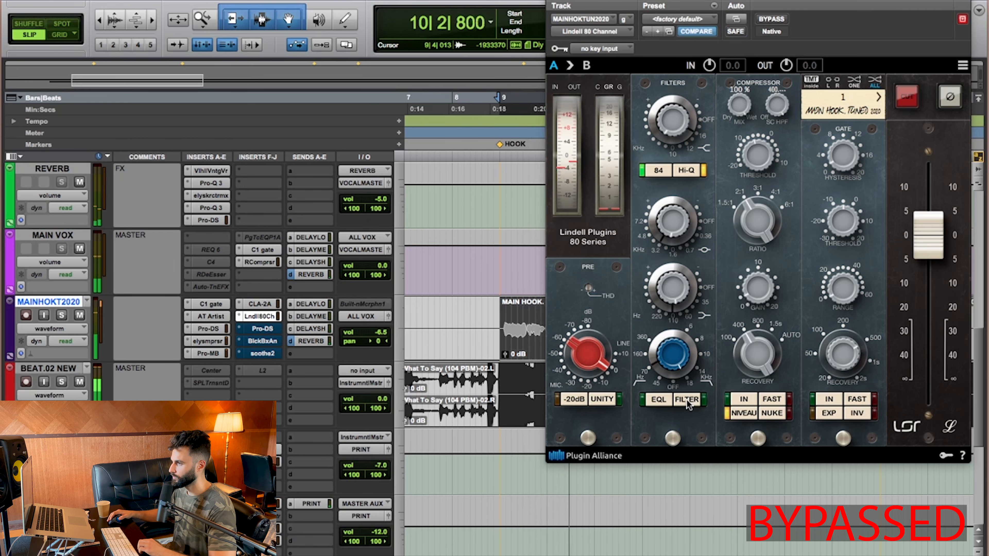
click(687, 400)
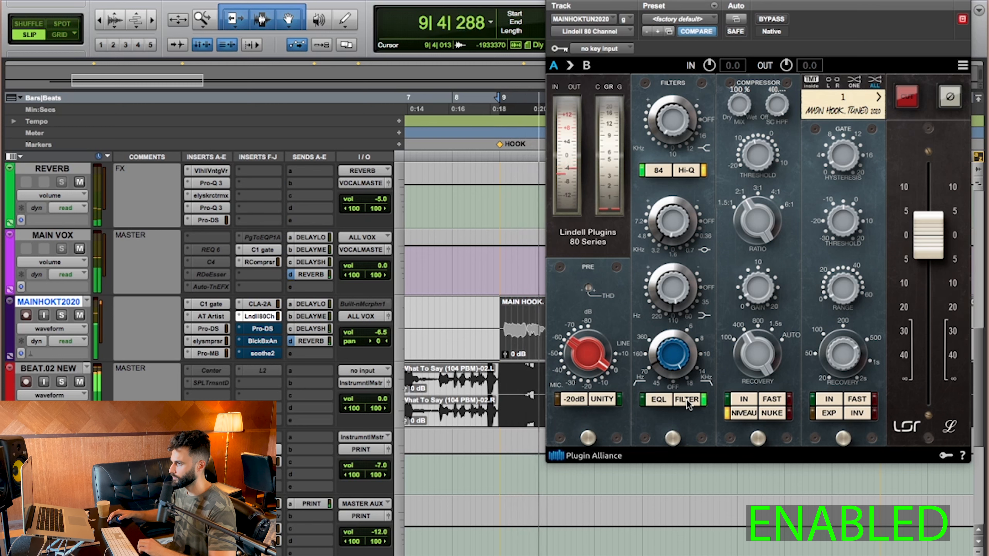
click(686, 400)
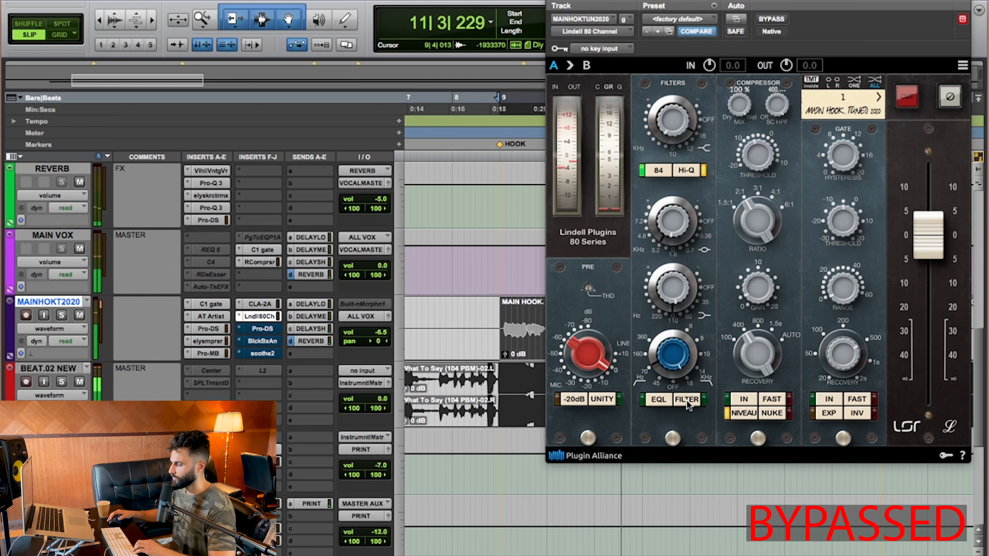
key(space)
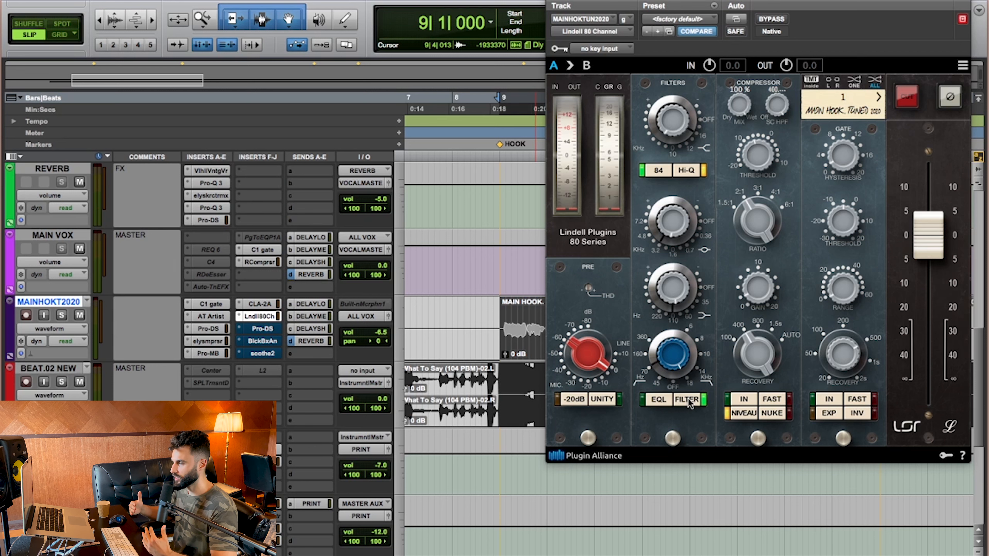
Step: Review the Lindell 80 Channel's high, mid and low EQ bands and compare the playing hook with the EQ off and on
click(658, 401)
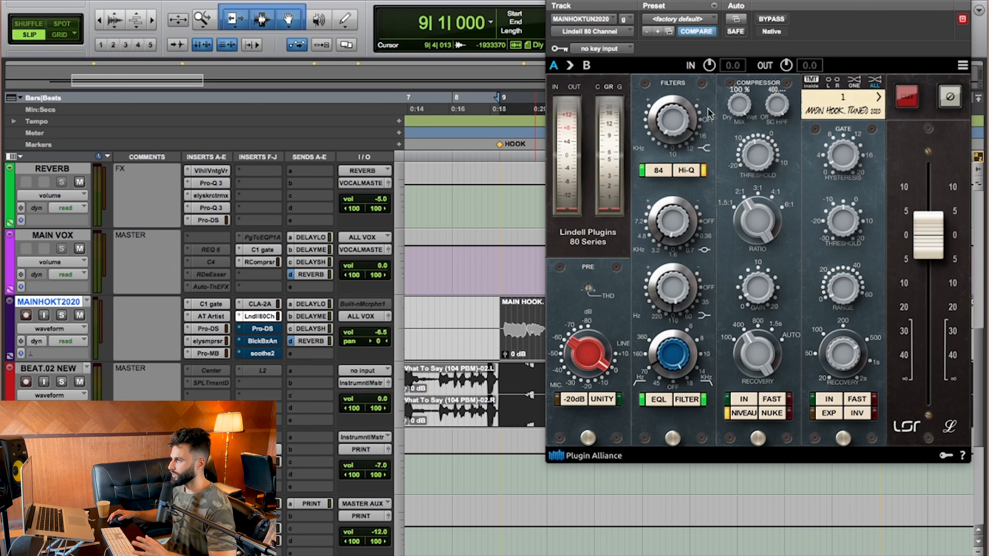
mouse_move(673, 131)
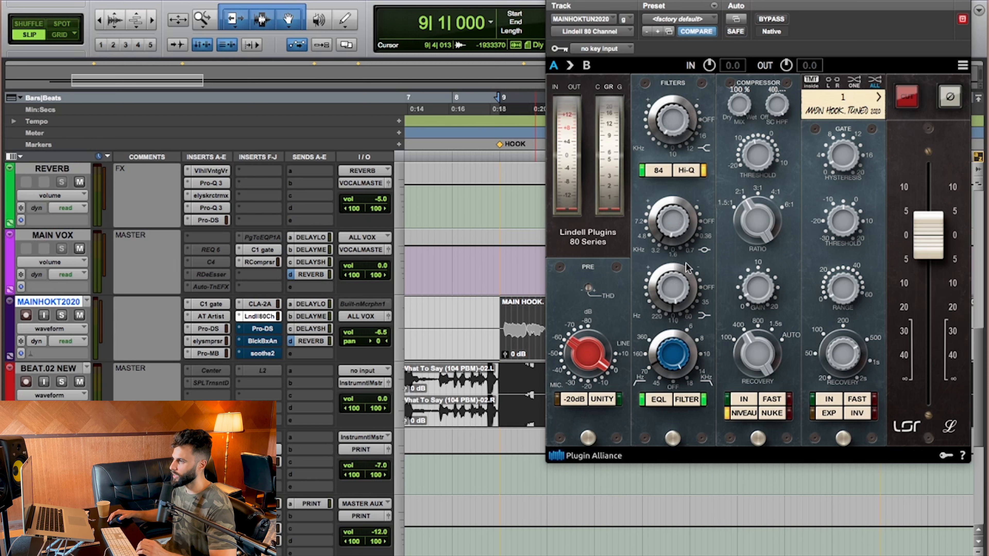
mouse_move(681, 223)
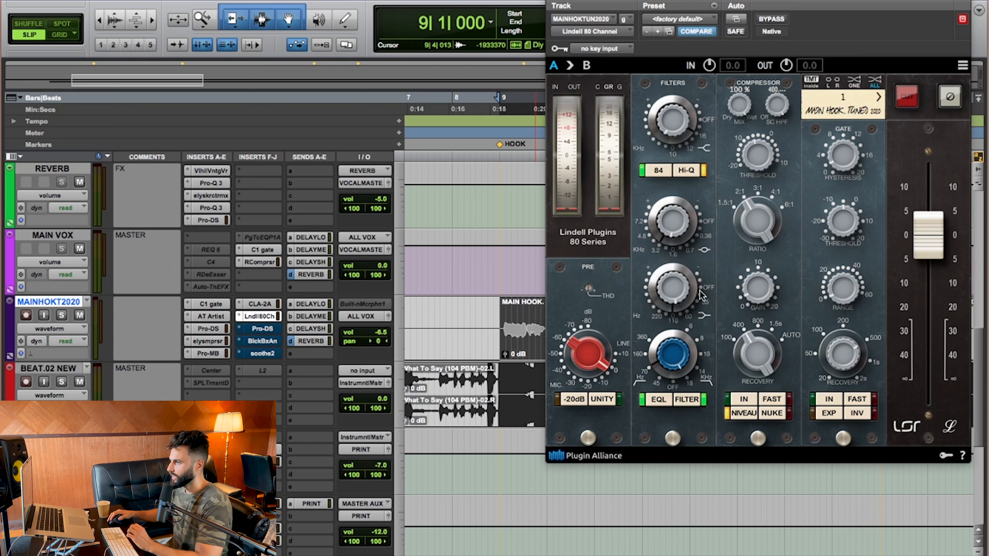
mouse_move(680, 286)
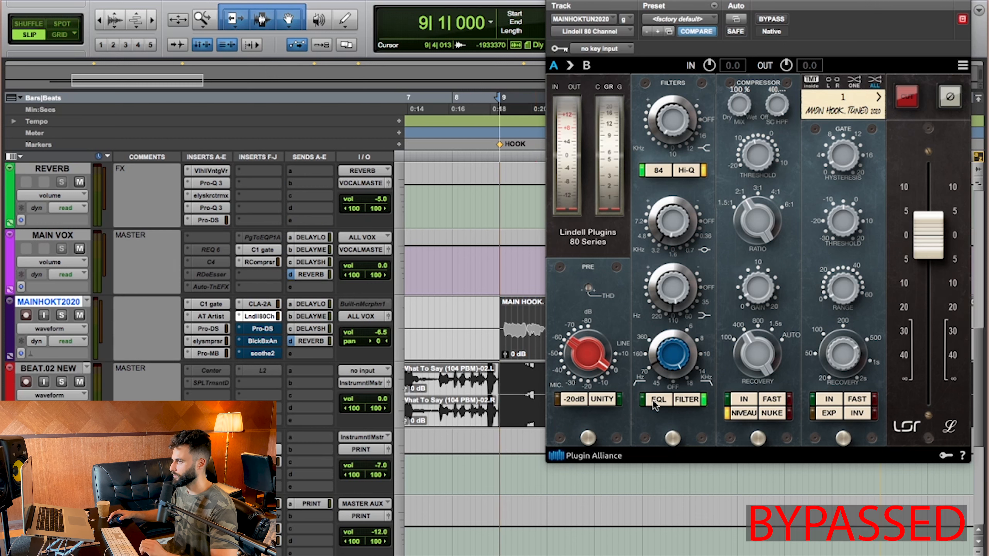
key(space)
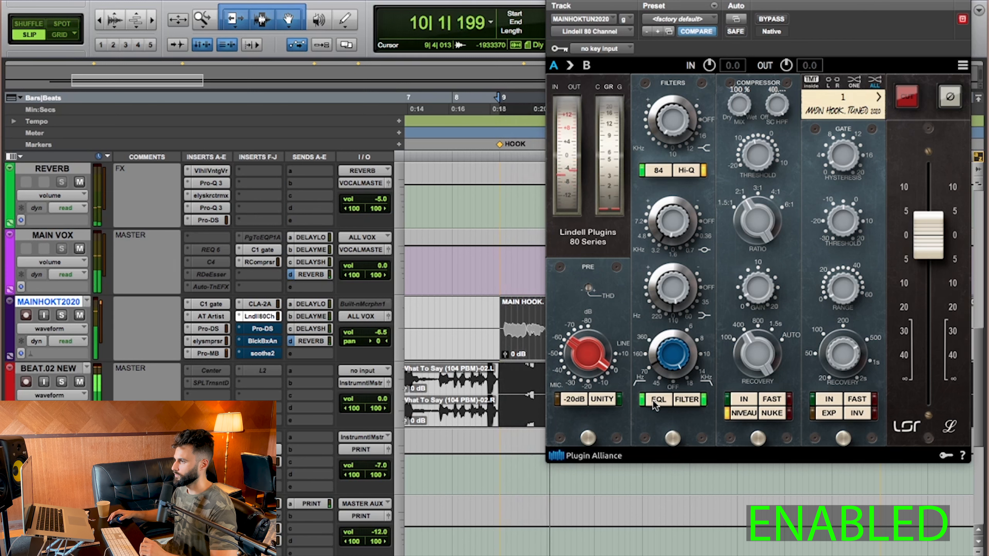
click(652, 400)
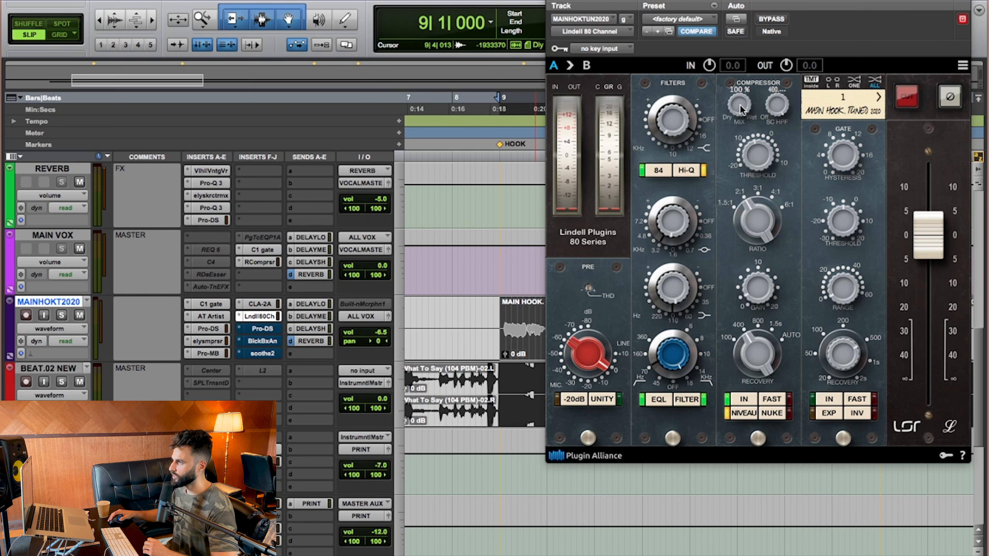
Step: Review the Lindell 80 Channel's compressor controls, including mix, side-chain filter, ratio and recovery, and try its on/off switch
mouse_move(739, 104)
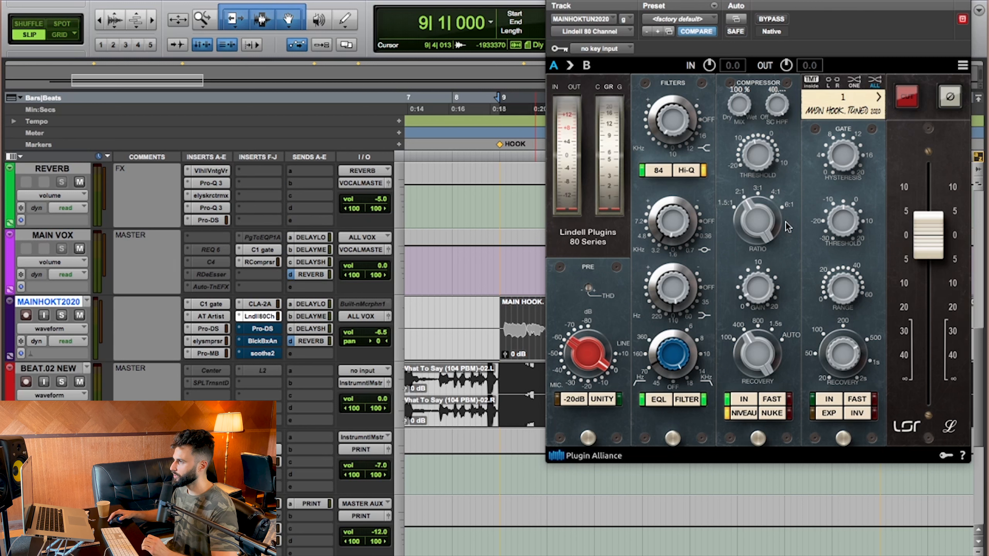
mouse_move(772, 109)
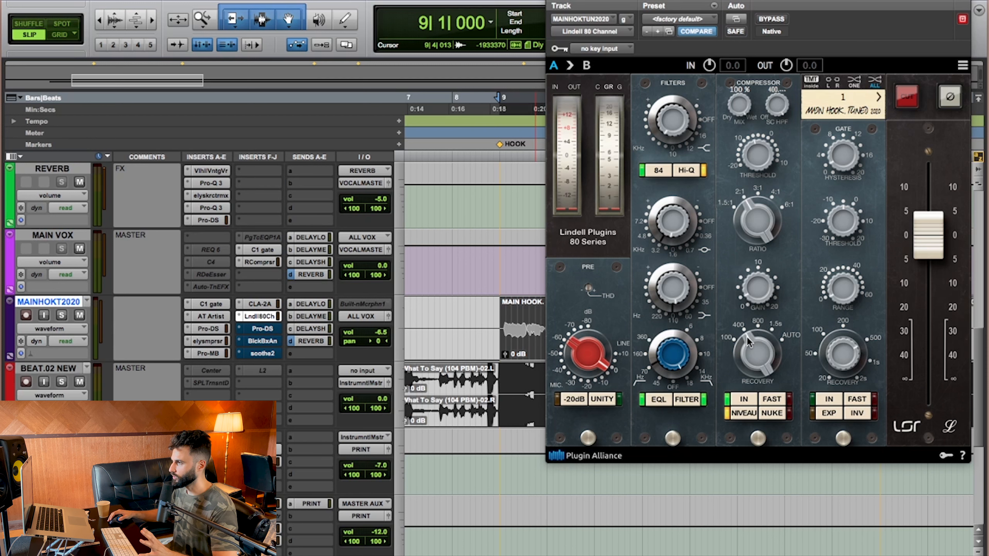
click(744, 399)
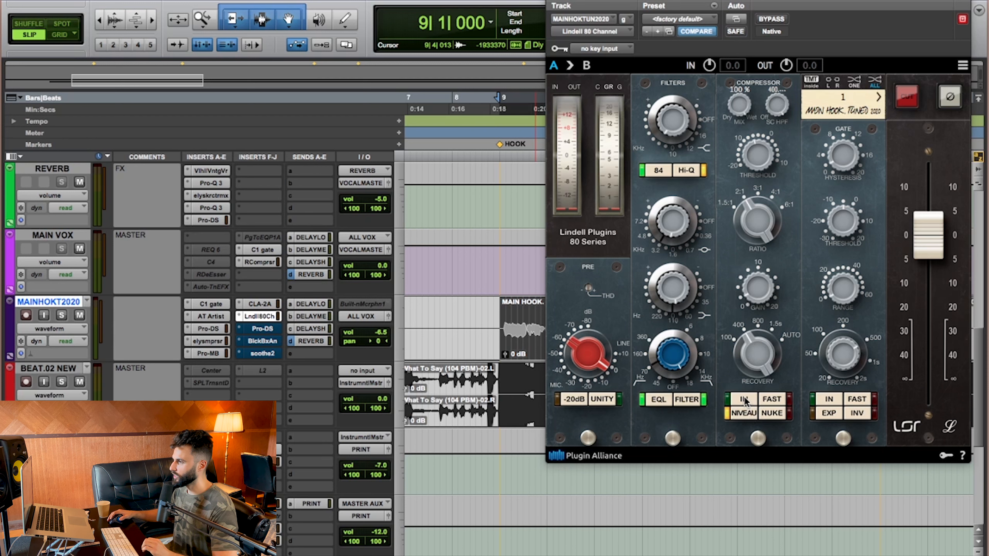
click(744, 400)
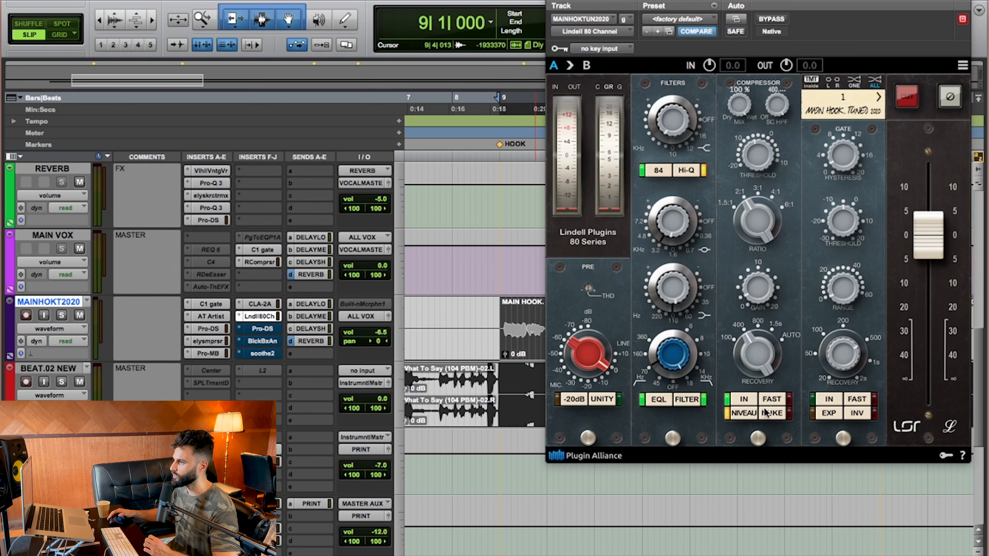
click(742, 402)
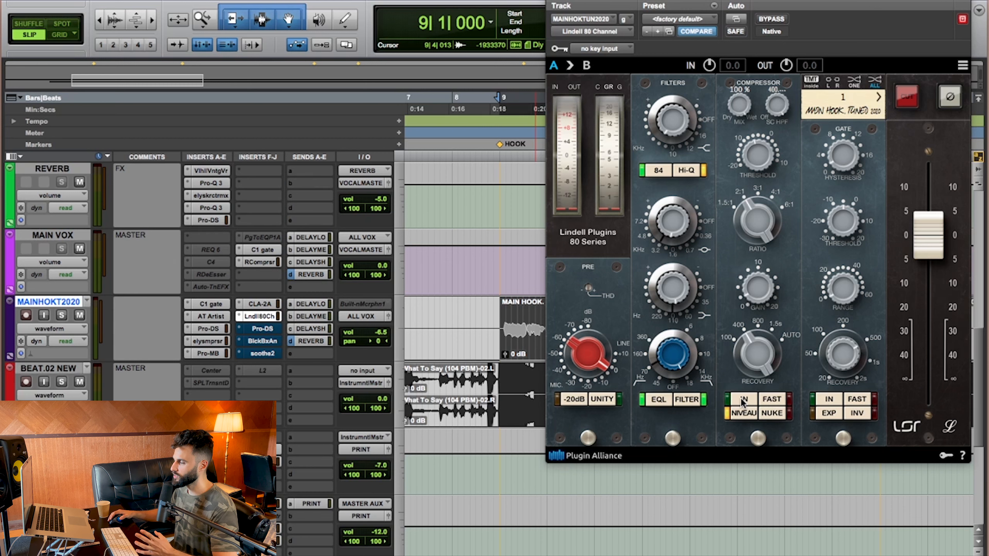
click(741, 402)
Step: Compare the playing hook with only the Lindell 80 Channel's compressor section switched off and on, leaving it on with playback stopped
click(741, 402)
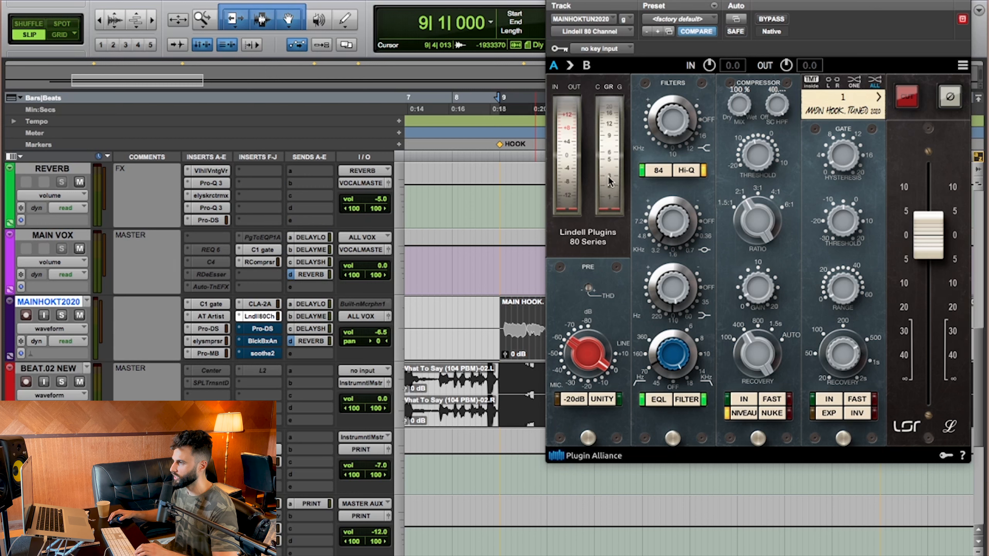
key(space)
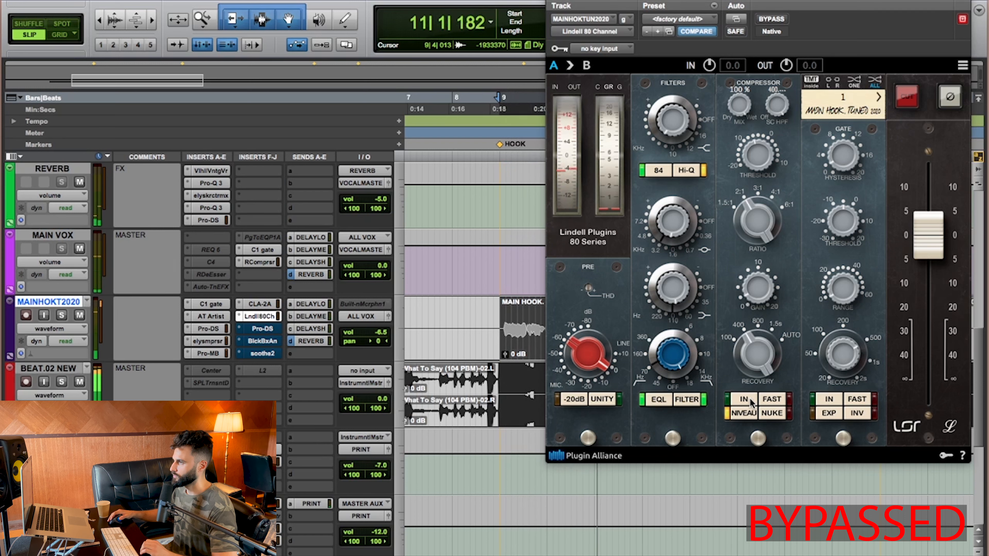
click(750, 403)
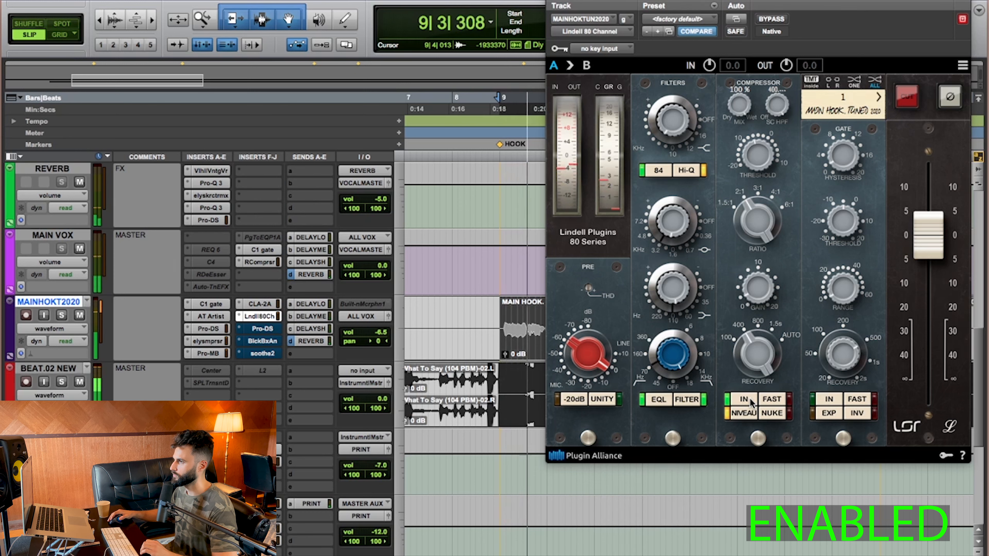
click(751, 403)
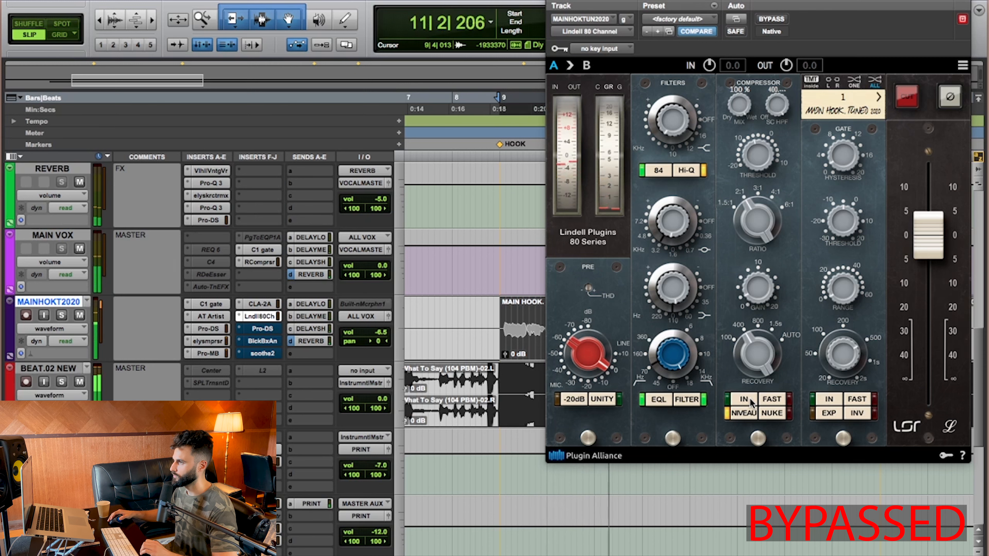
click(749, 401)
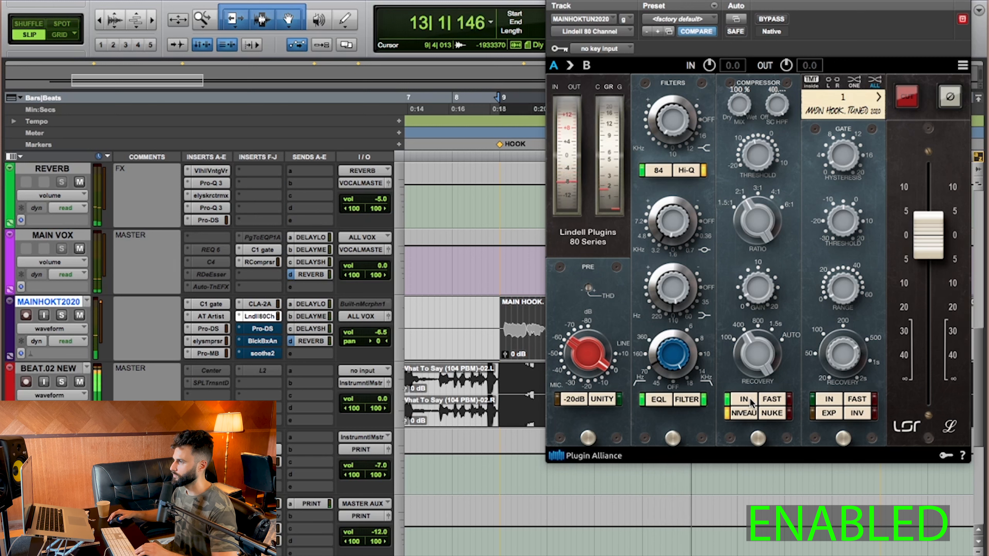
key(space)
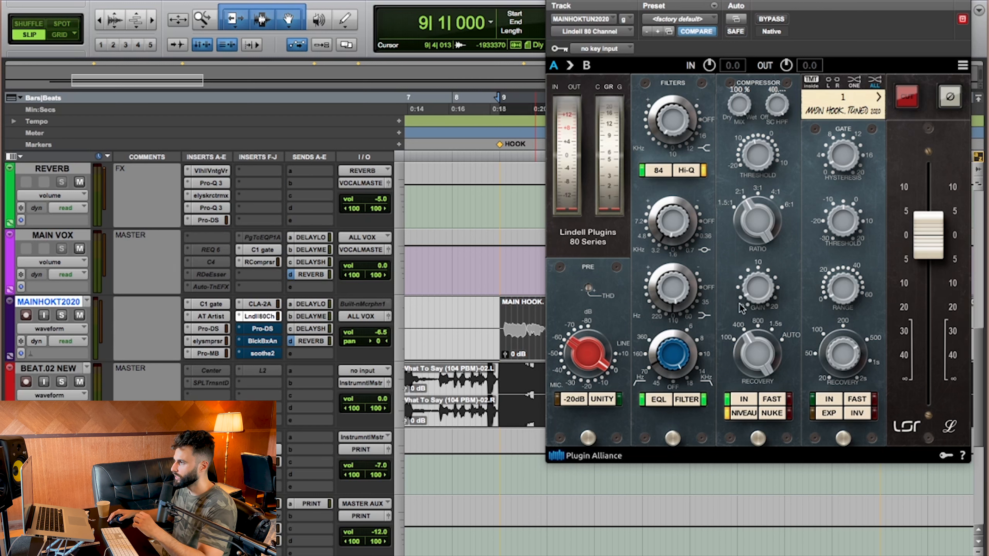
mouse_move(918, 240)
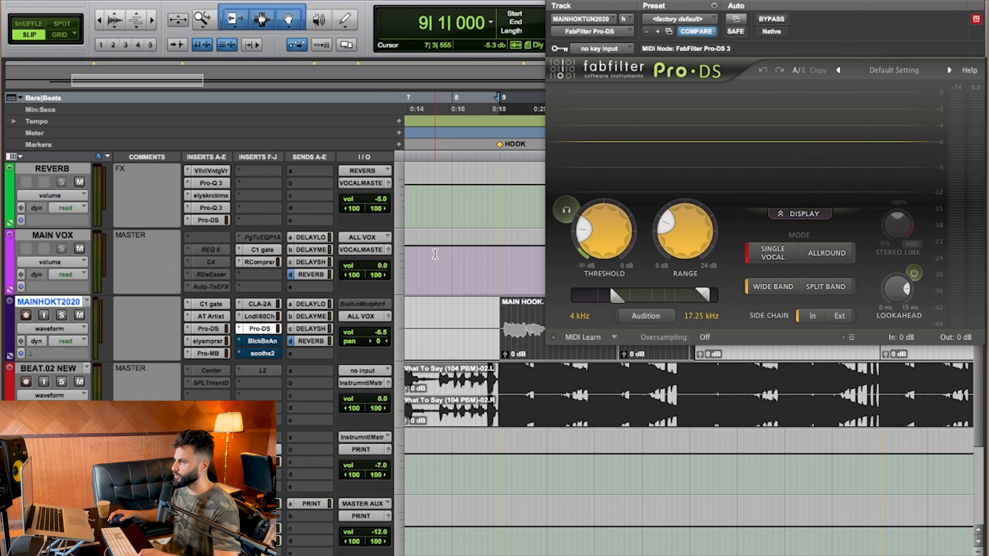
Step: Open the track's first Pro-DS beside the second one, compare their detection frequency ranges, and close the first one
click(208, 329)
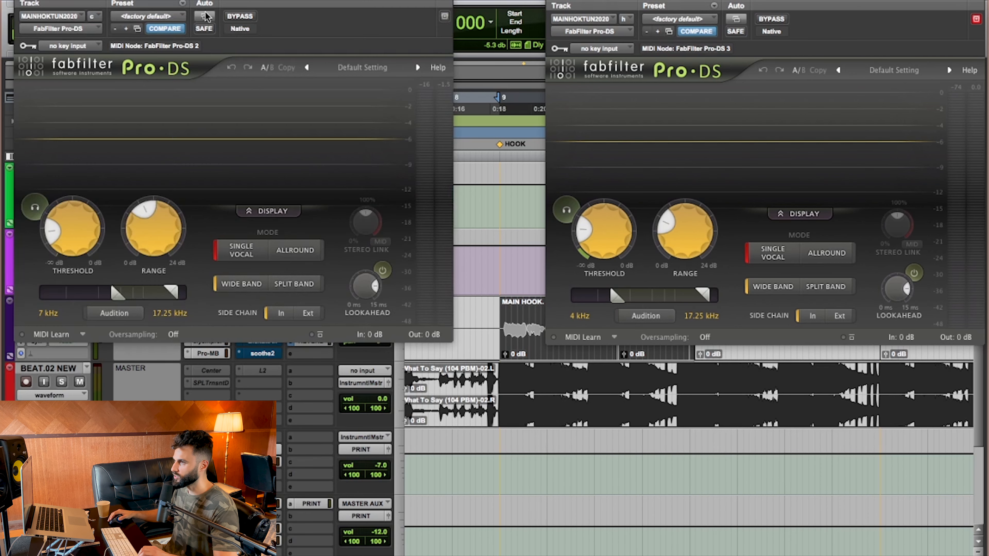
drag(228, 4, 310, 10)
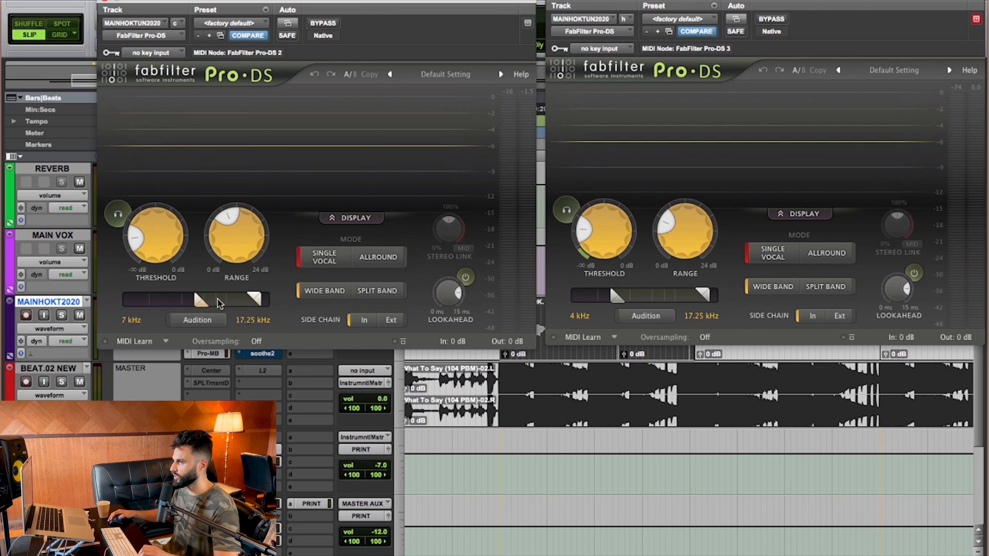
mouse_move(222, 308)
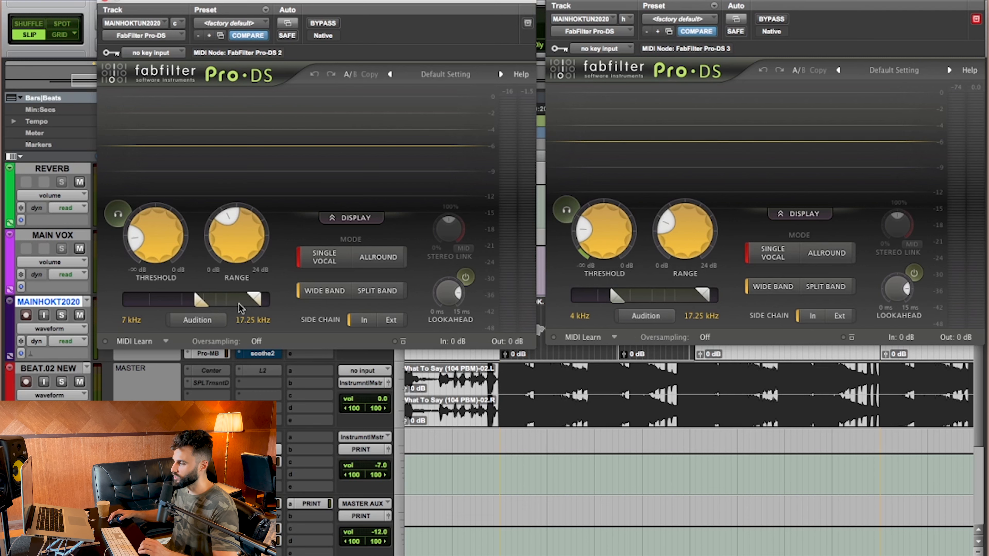
click(104, 2)
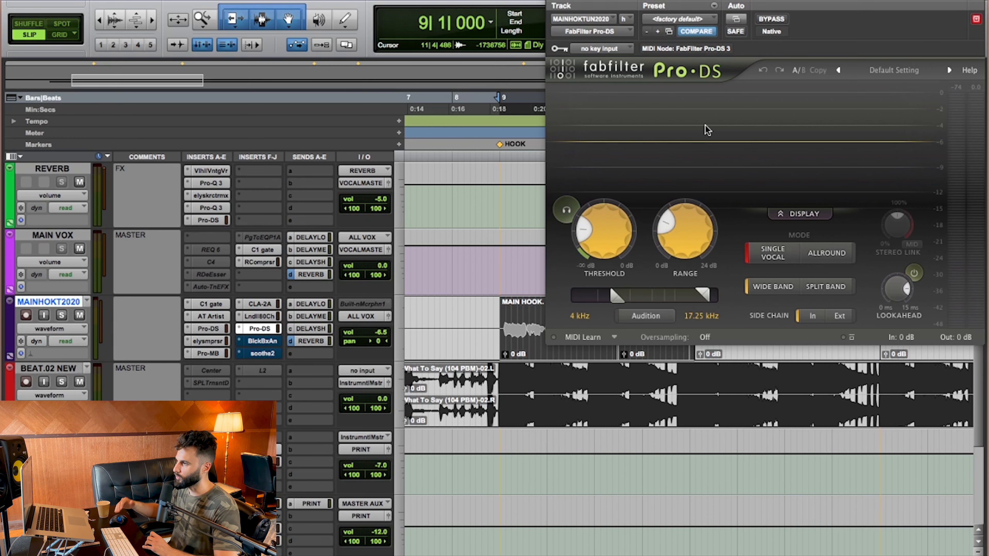
Step: Check the Range amount on both Pro-DS de-essers side by side, leaving only the second one open
mouse_move(684, 233)
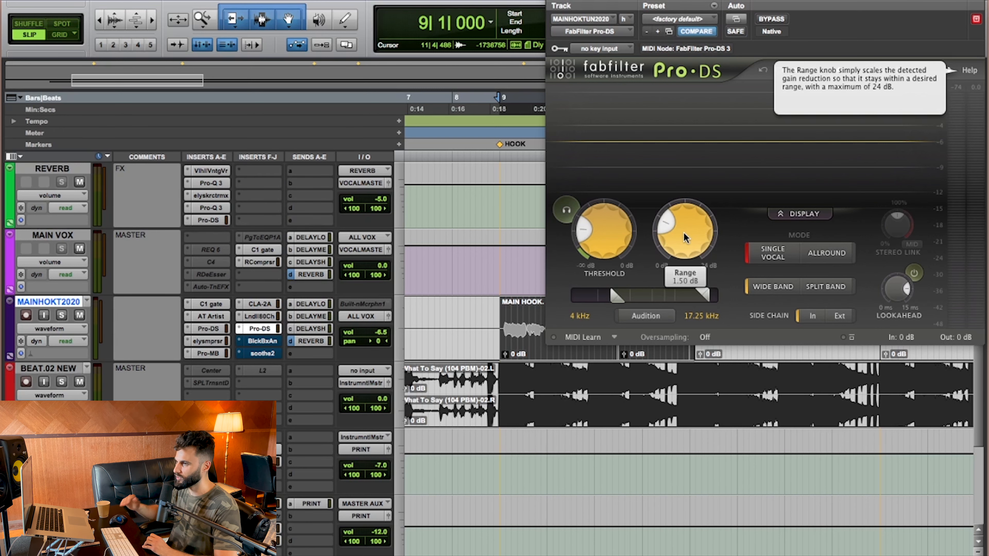
click(219, 329)
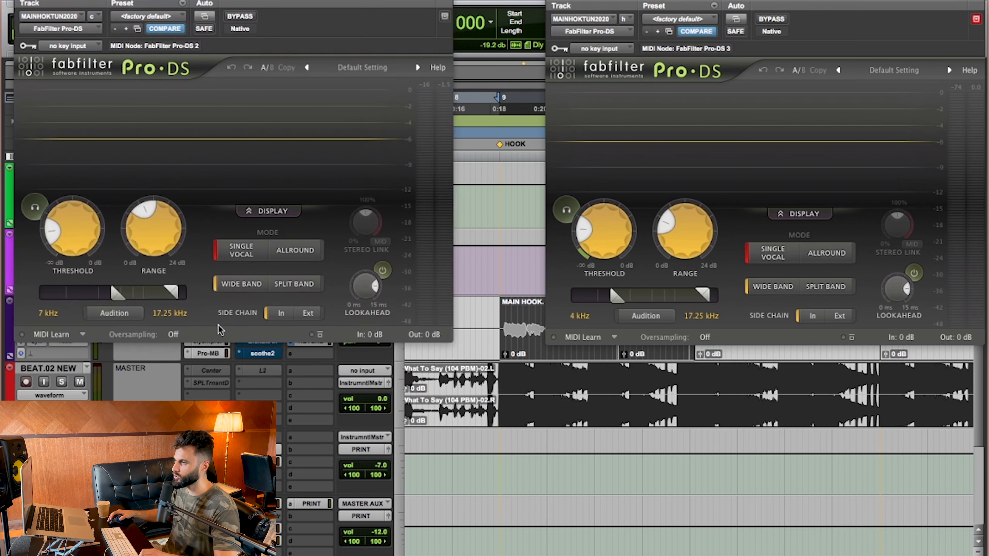
drag(301, 0, 402, 3)
mouse_move(278, 235)
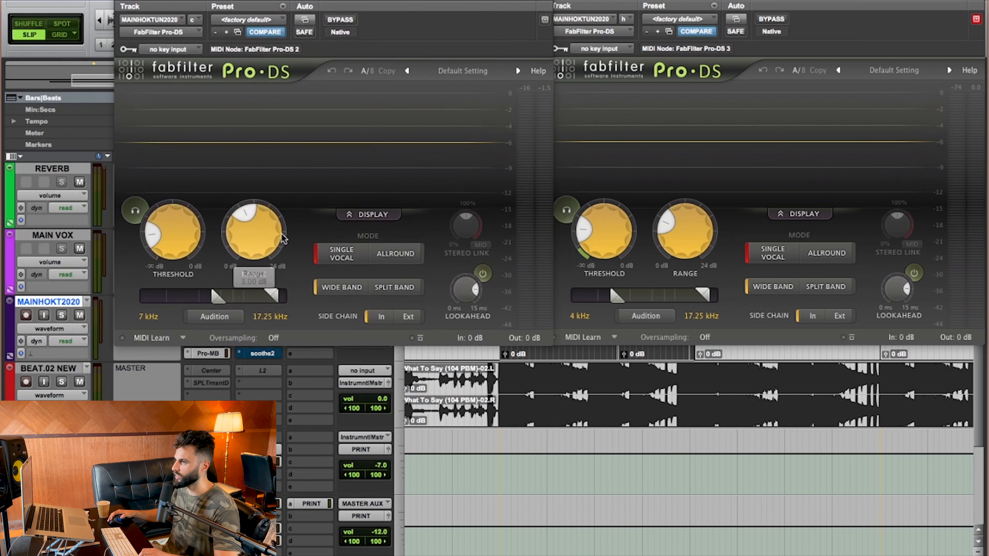
click(122, 2)
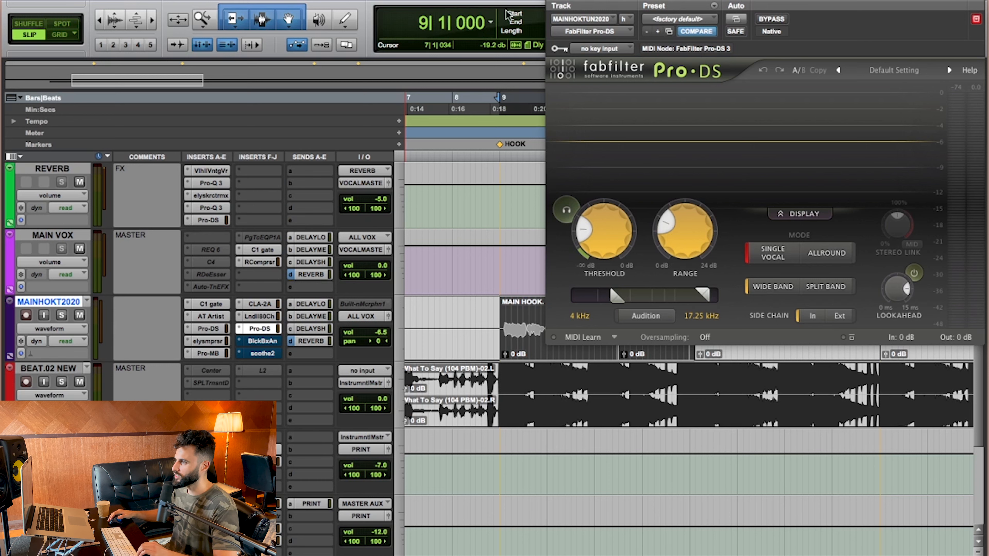
Step: Compare the playing hook vocal with the second Pro-DS bypassed and enabled, leaving it enabled
click(774, 22)
key(space)
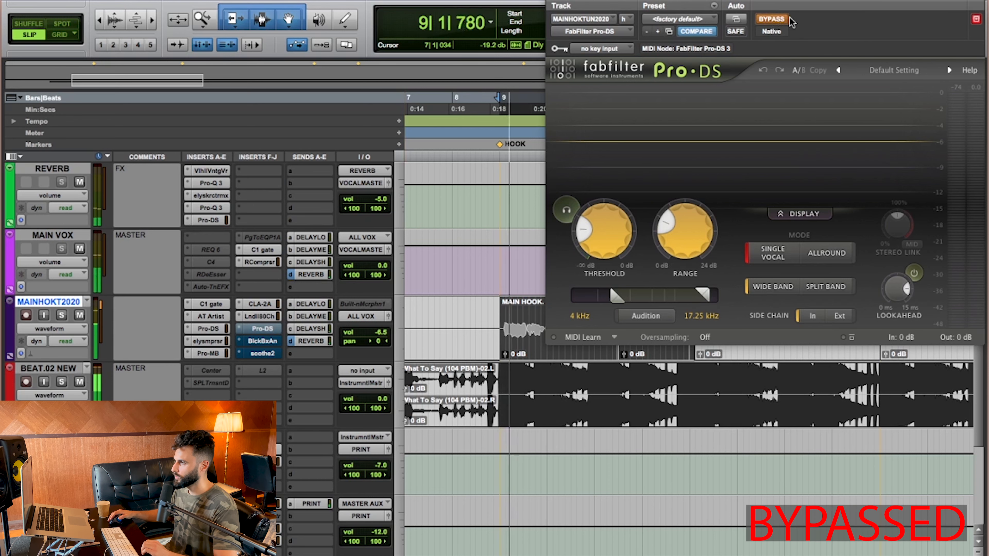
click(775, 20)
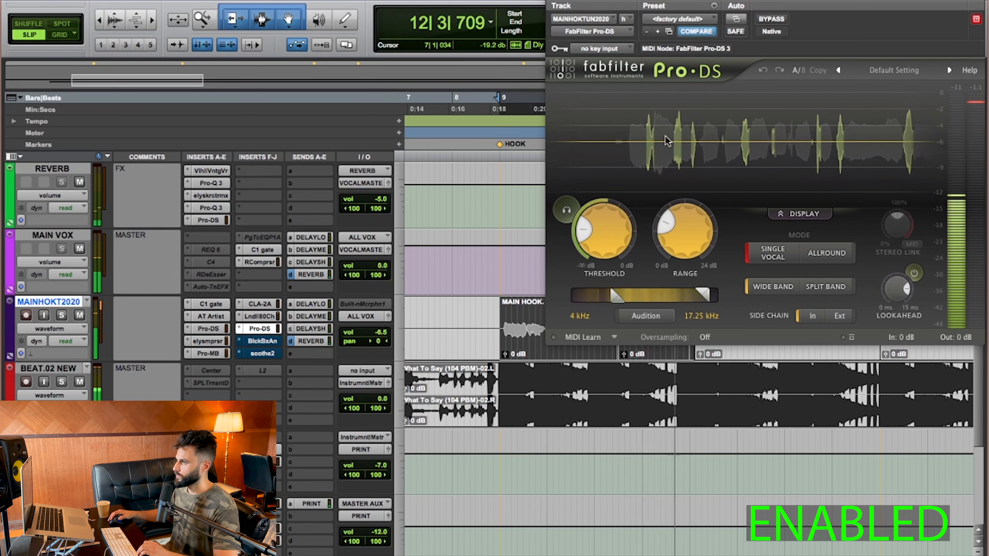
key(space)
Step: Listen to only the sibilance the second Pro-DS triggers on with the hook soloed, leaving that monitoring off
click(566, 210)
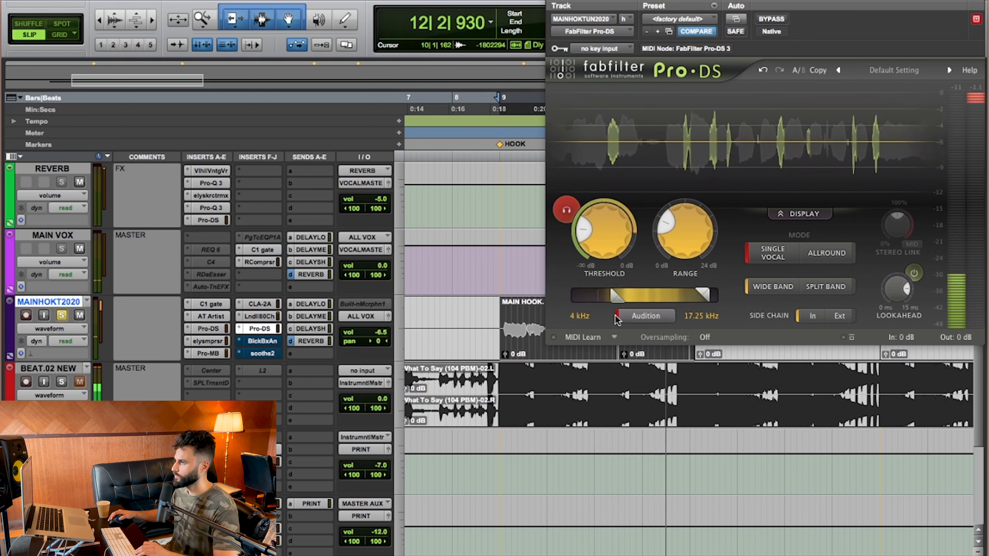
key(space)
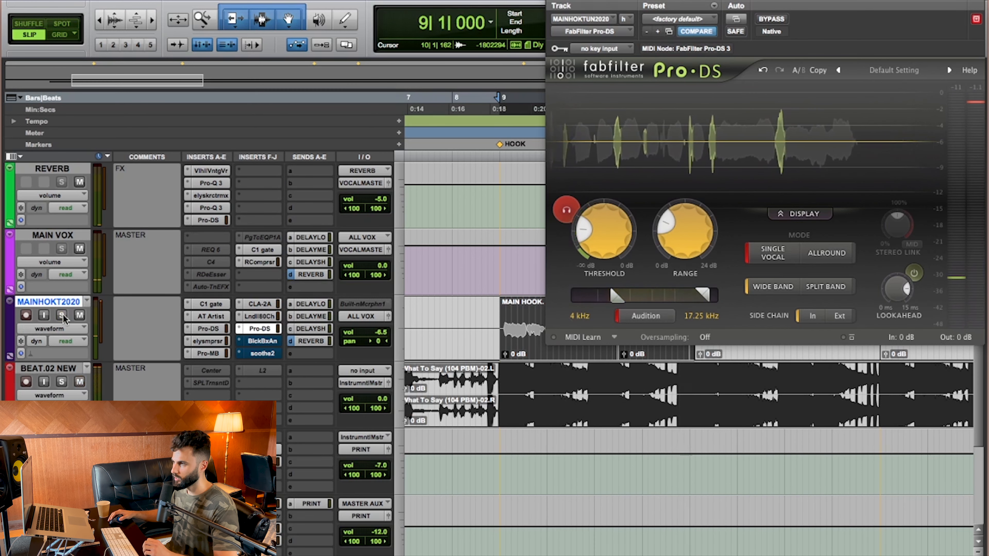
click(566, 210)
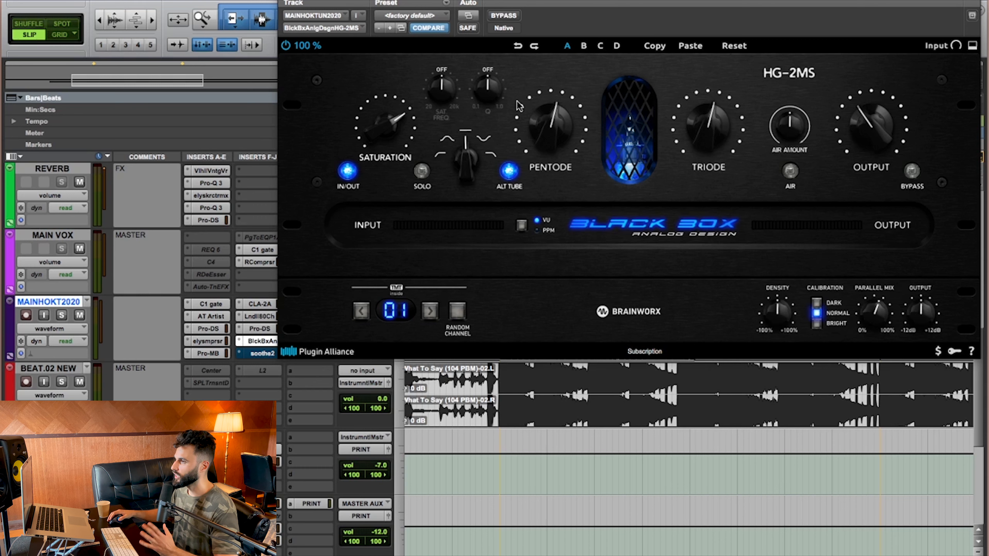
Step: Review the Black Box HG-2MS's saturation, pentode, triode, output, density and parallel mix settings
mouse_move(380, 132)
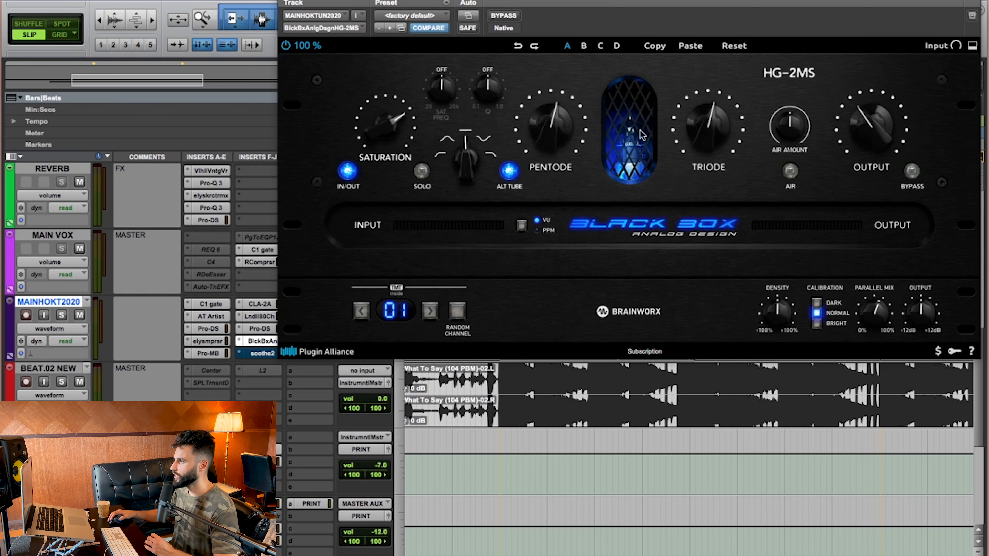
mouse_move(565, 136)
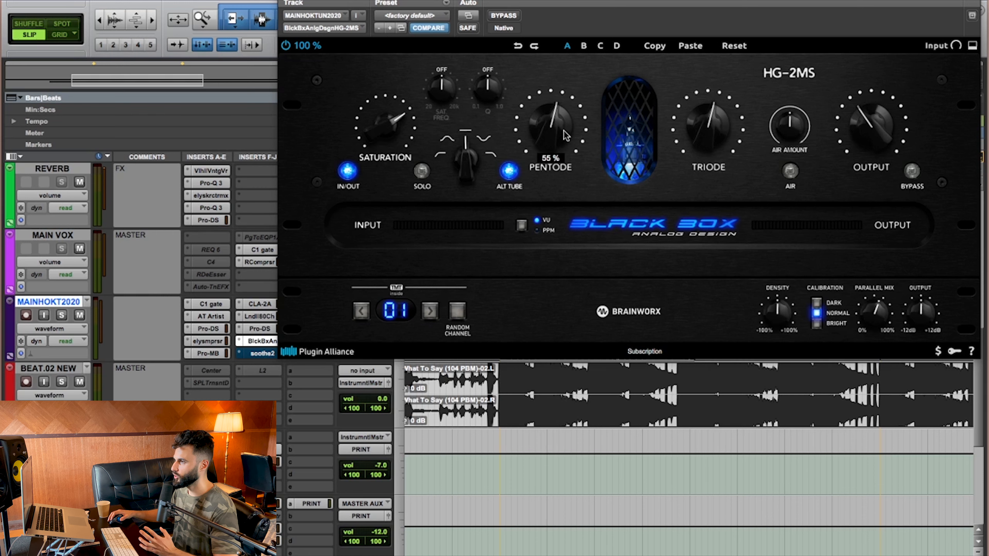
mouse_move(715, 129)
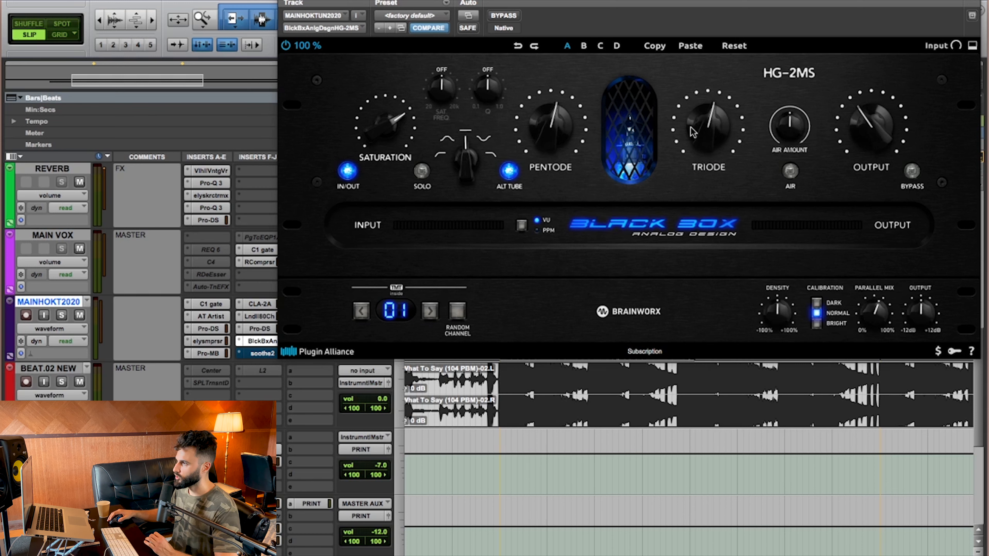
mouse_move(871, 136)
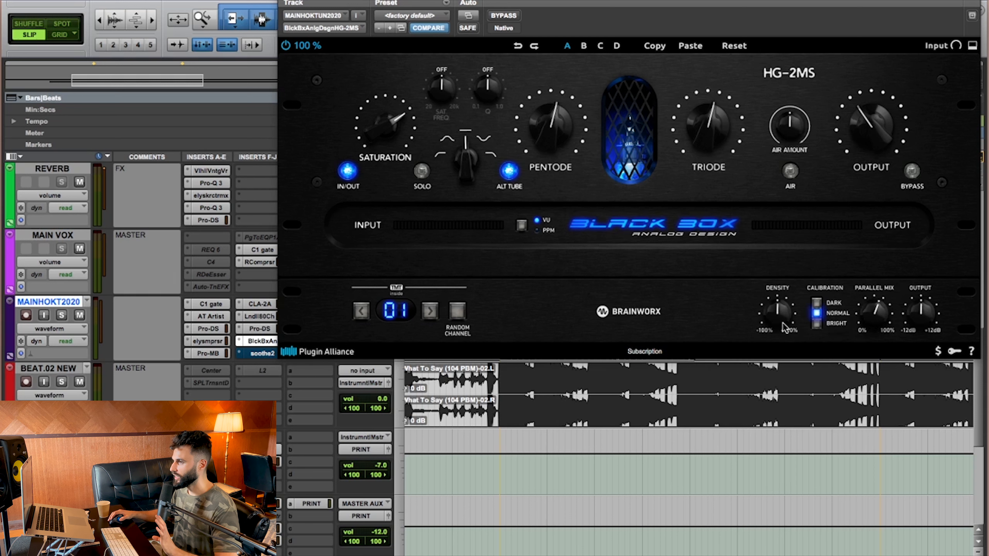
mouse_move(875, 313)
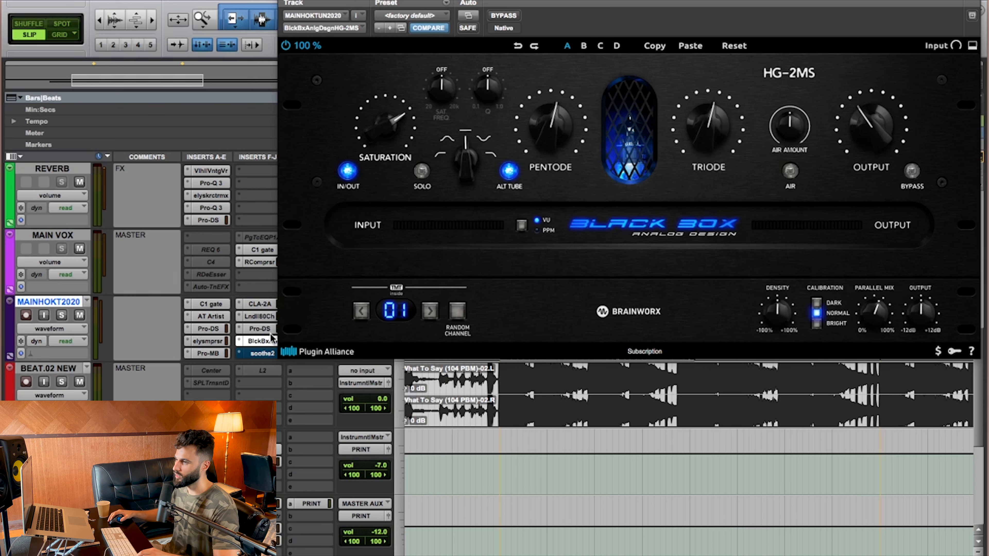
Step: Compare the playing hook vocal with the Black Box HG-2MS bypassed and enabled, leaving it enabled
super+click(264, 342)
key(space)
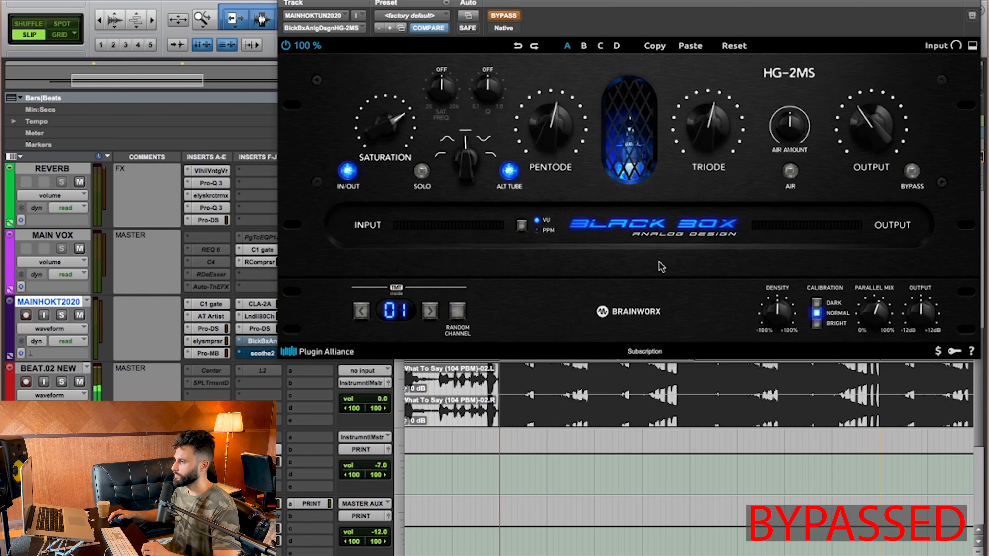
super+click(263, 342)
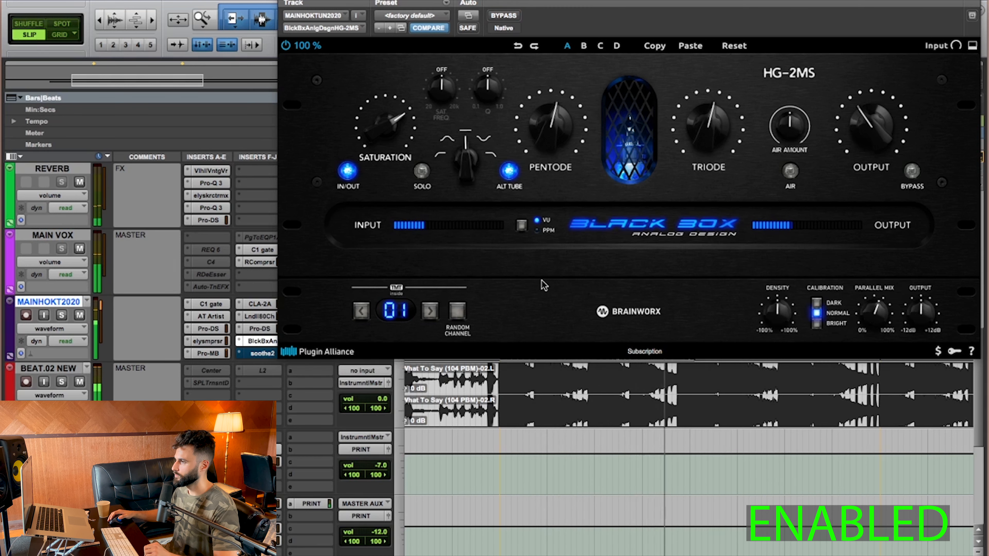
super+click(260, 344)
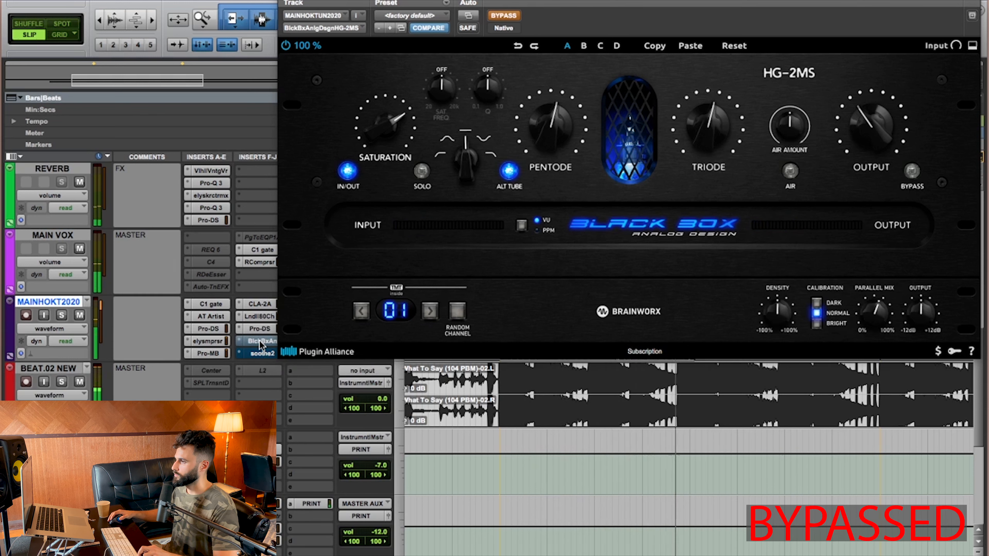
super+click(260, 344)
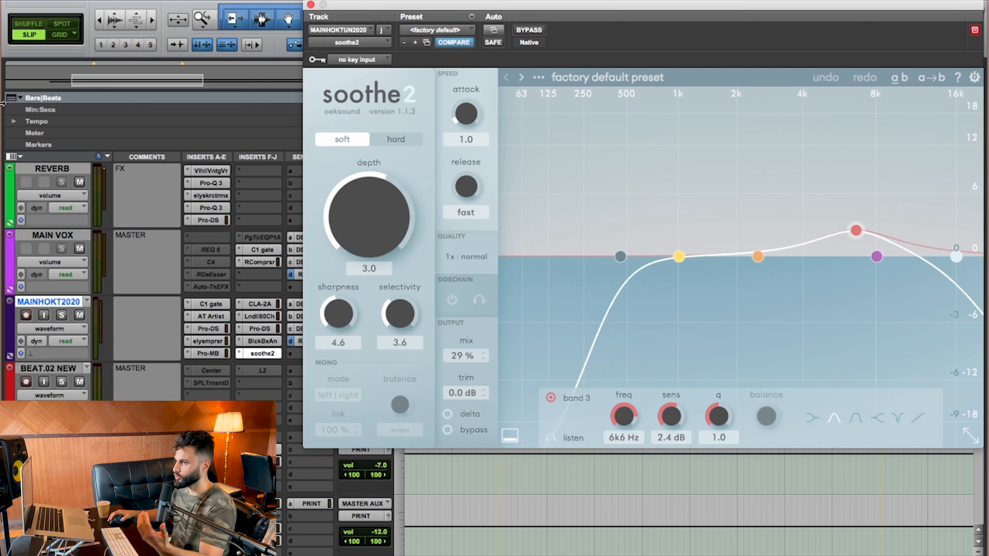
Step: Solo the hook vocal and listen to only soothe2's delta signal, leaving delta monitoring off
click(63, 316)
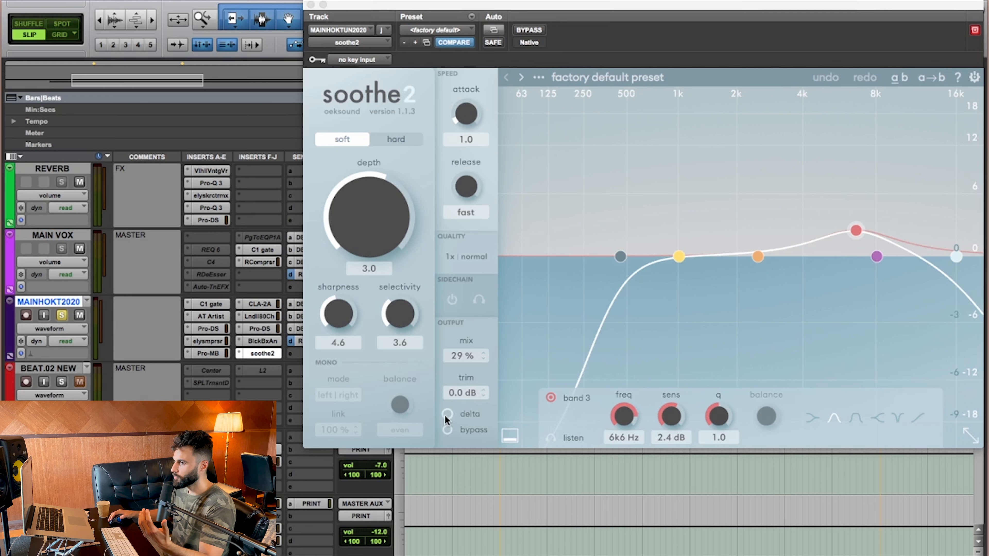
click(447, 414)
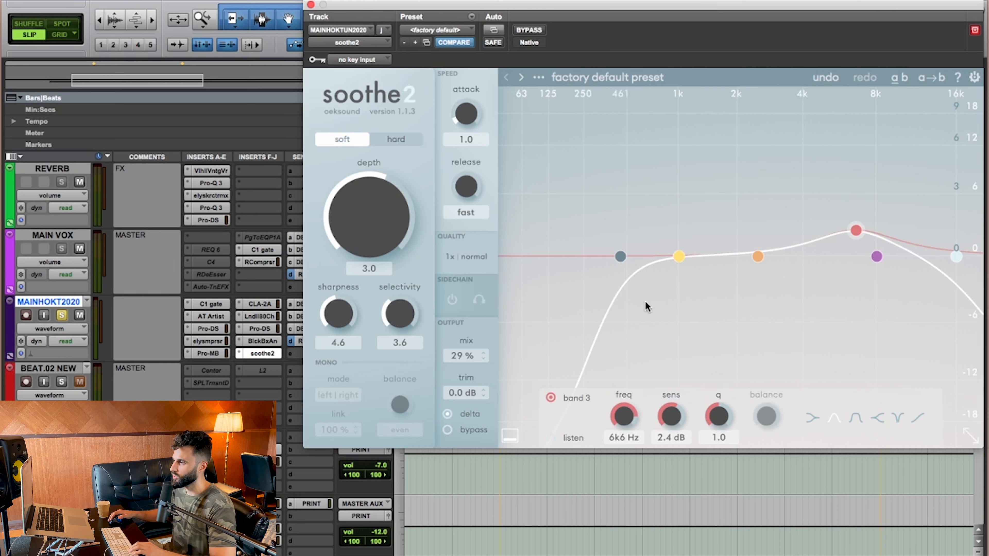
key(space)
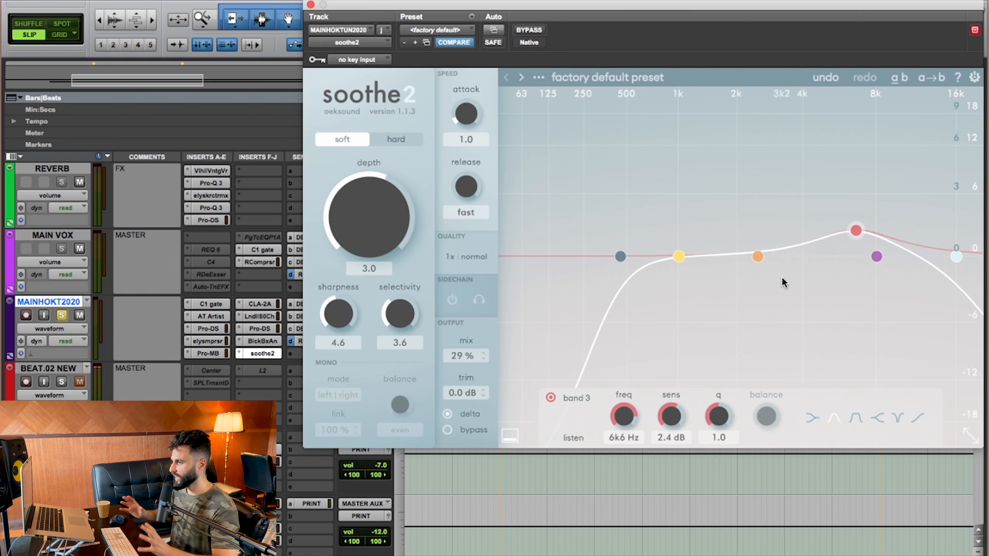
click(447, 414)
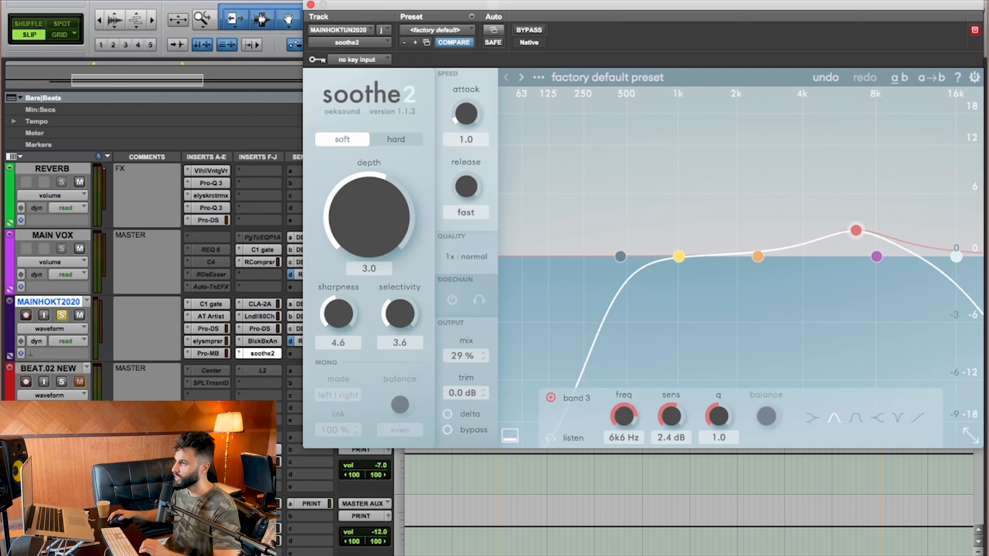
Step: Compare the playing hook vocal with soothe2 bypassed and enabled, leaving it enabled, with its window closed and the hook unsoloed
click(538, 30)
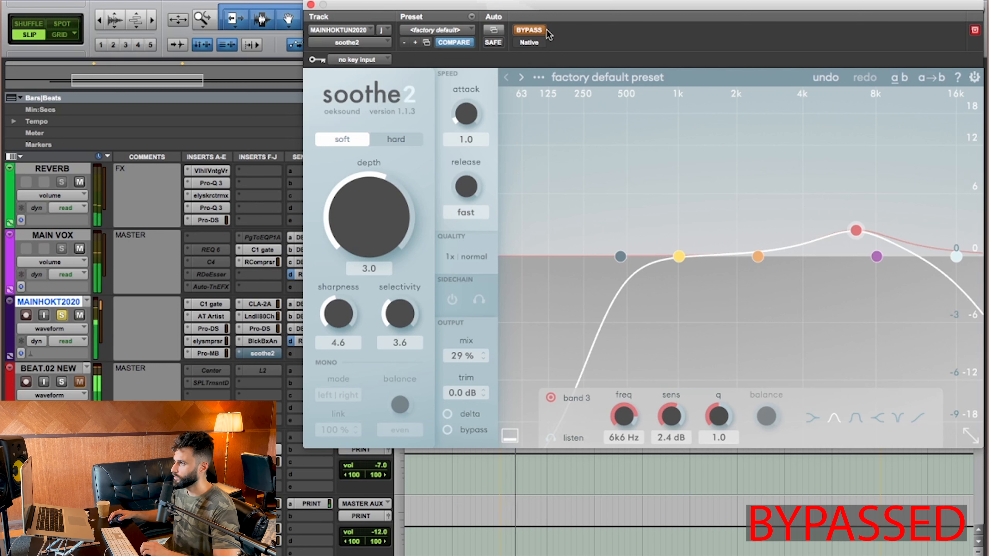
click(530, 31)
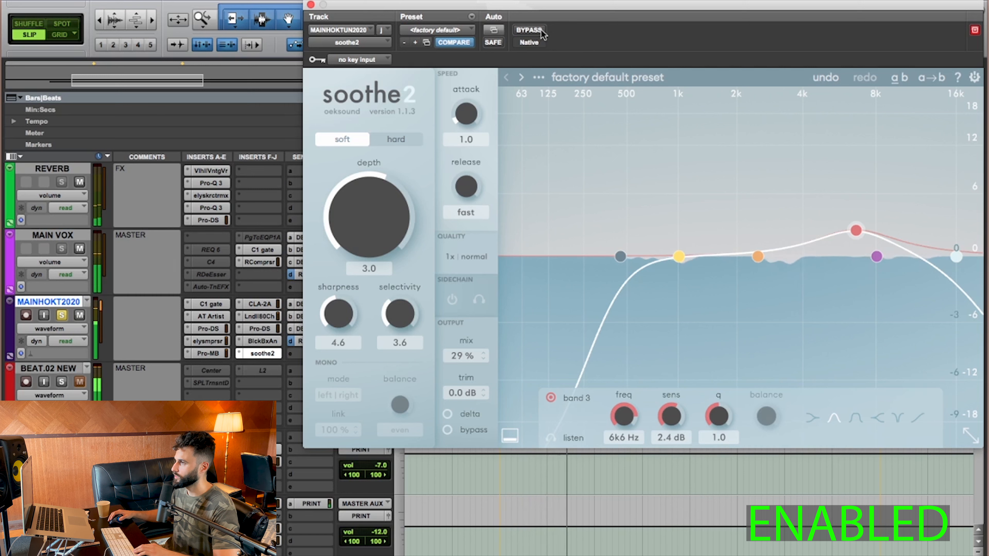
click(541, 31)
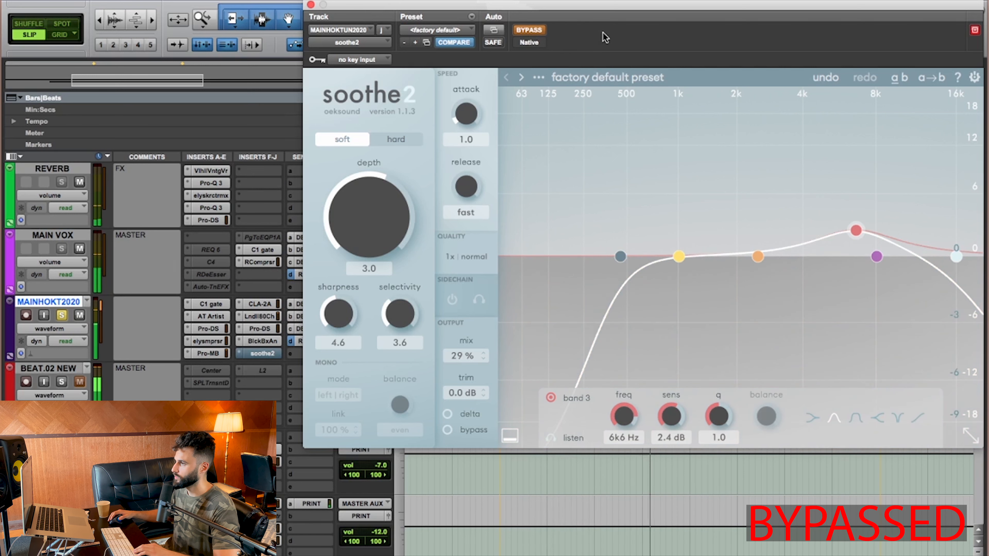
click(539, 31)
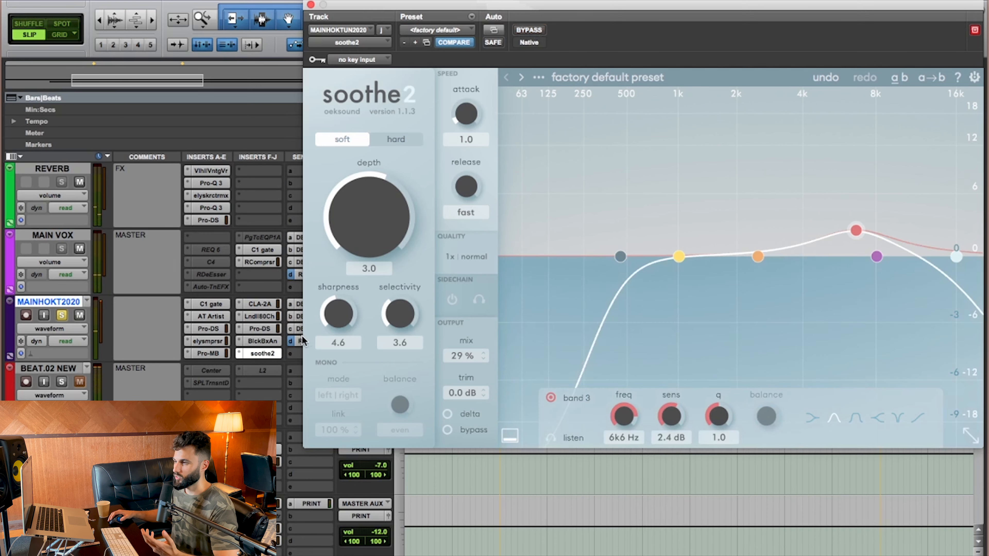
click(262, 354)
click(61, 316)
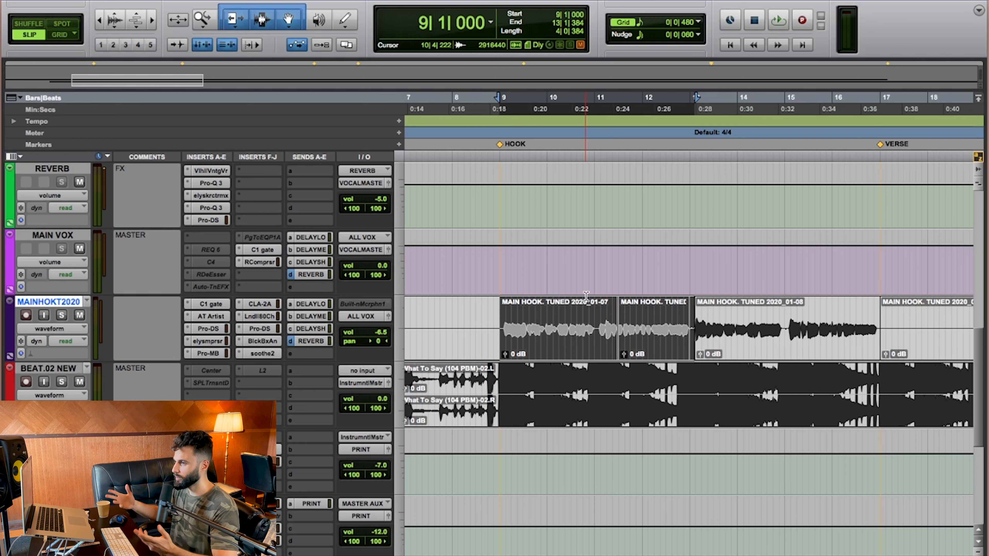
Step: Bypass every insert on MAINHOKT2020 except AT Artist and play the hook from bar 9 to bar 17 with the beat
drag(255, 355, 258, 305)
super+click(215, 304)
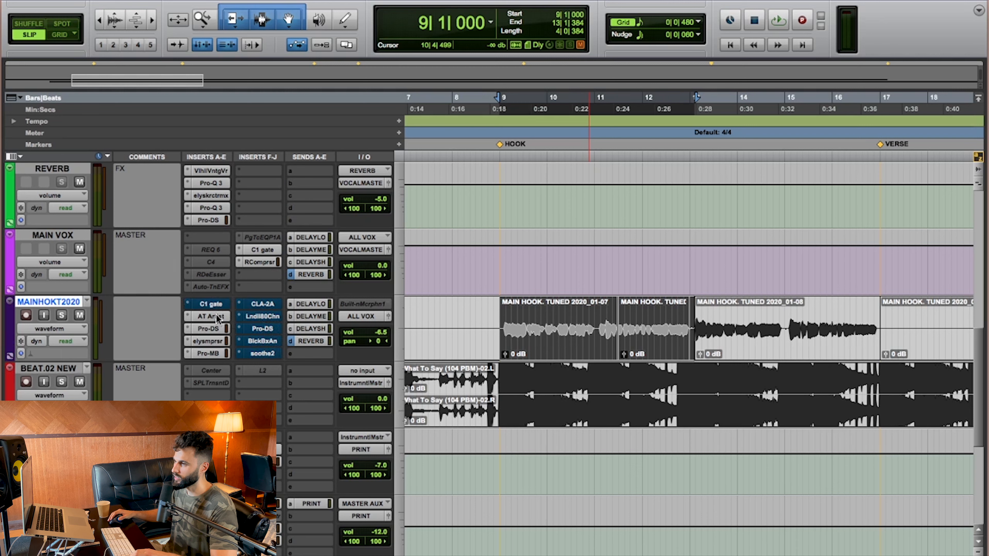
super+click(212, 331)
super+click(213, 342)
super+click(213, 351)
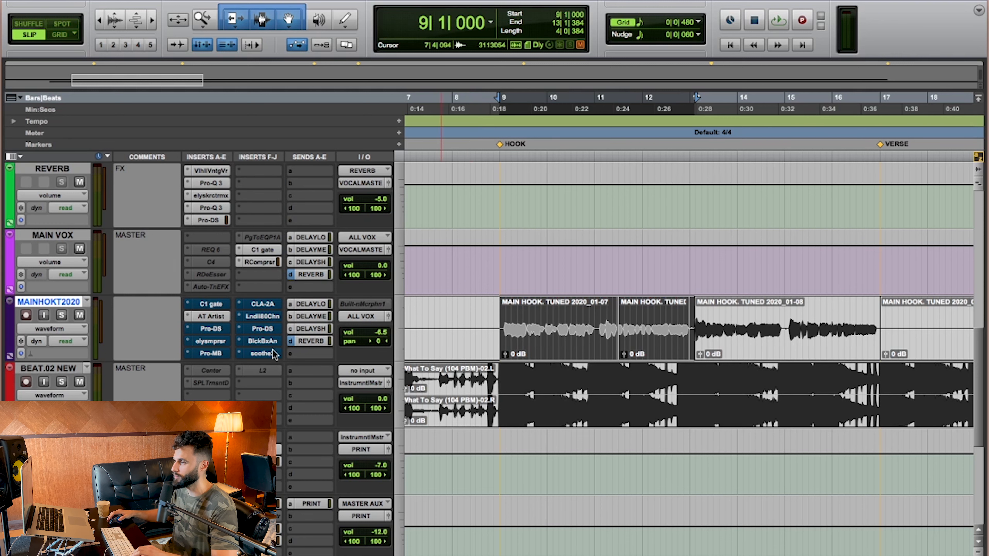
key(space)
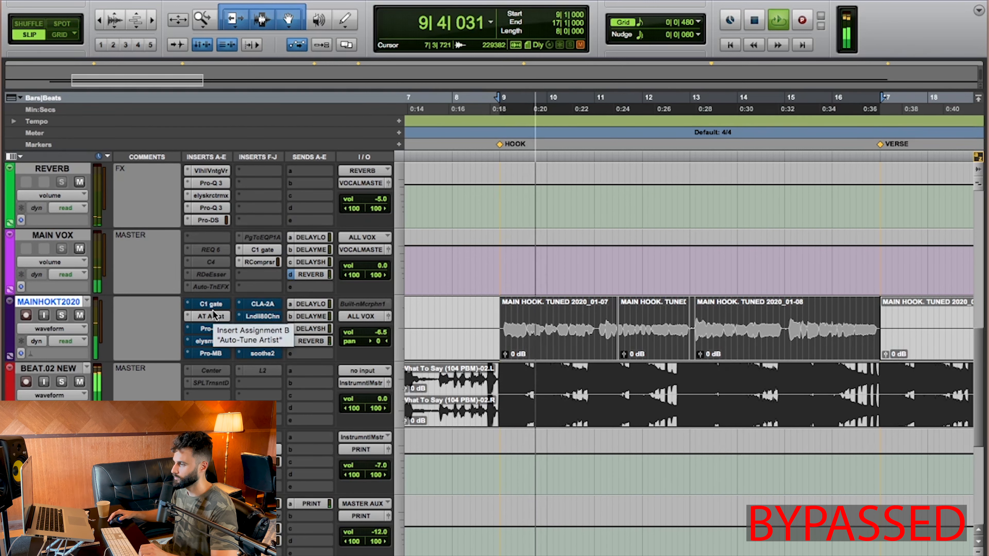
Step: Re-enable all bypassed MAINHOKT2020 inserts during playback to hear the fully processed hook in the mix
super+click(210, 303)
super+click(211, 328)
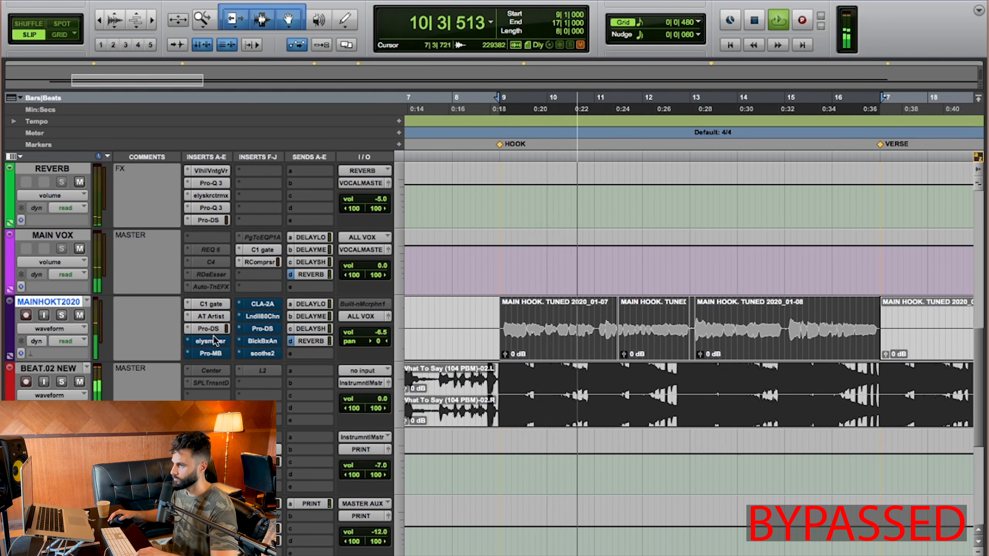
super+click(211, 341)
super+click(211, 353)
super+click(262, 353)
super+click(262, 328)
super+click(263, 316)
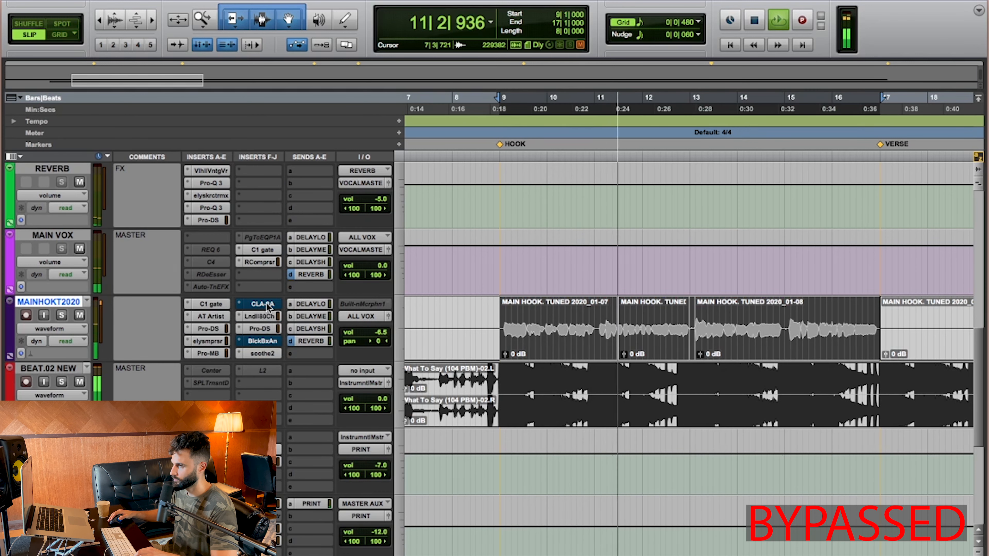
super+click(262, 304)
super+click(263, 341)
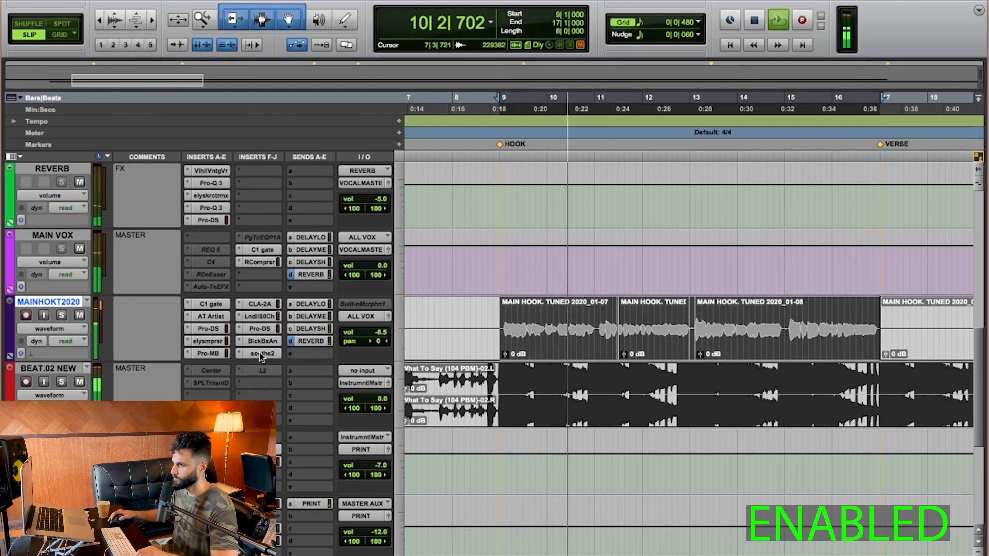
Step: Bypass the MAINHOKT2020 inserts again during playback, from soothe2 through Pro-MB, keeping only AT Artist active
super+click(260, 353)
super+click(262, 342)
super+click(263, 329)
super+click(264, 316)
super+click(265, 305)
super+click(210, 304)
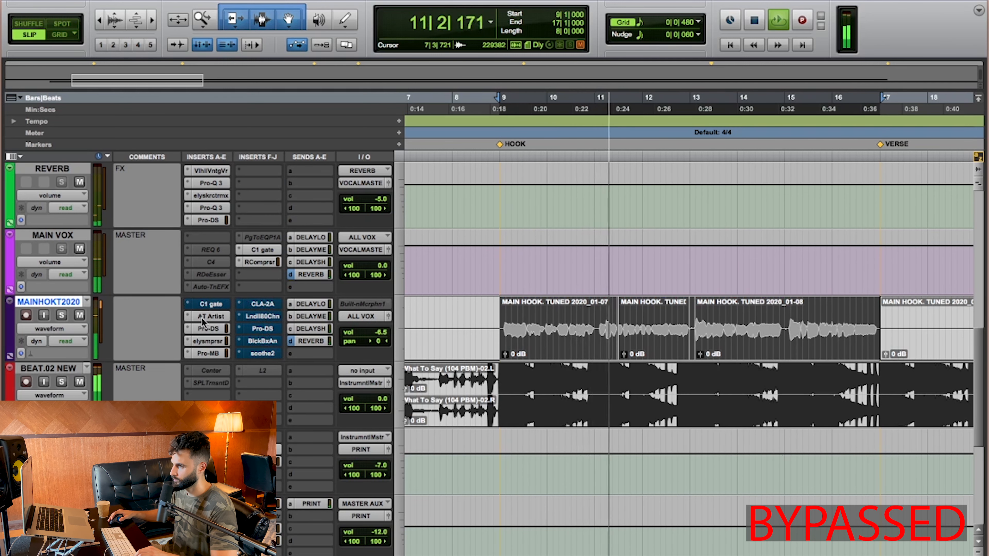
super+click(211, 328)
super+click(210, 341)
super+click(211, 353)
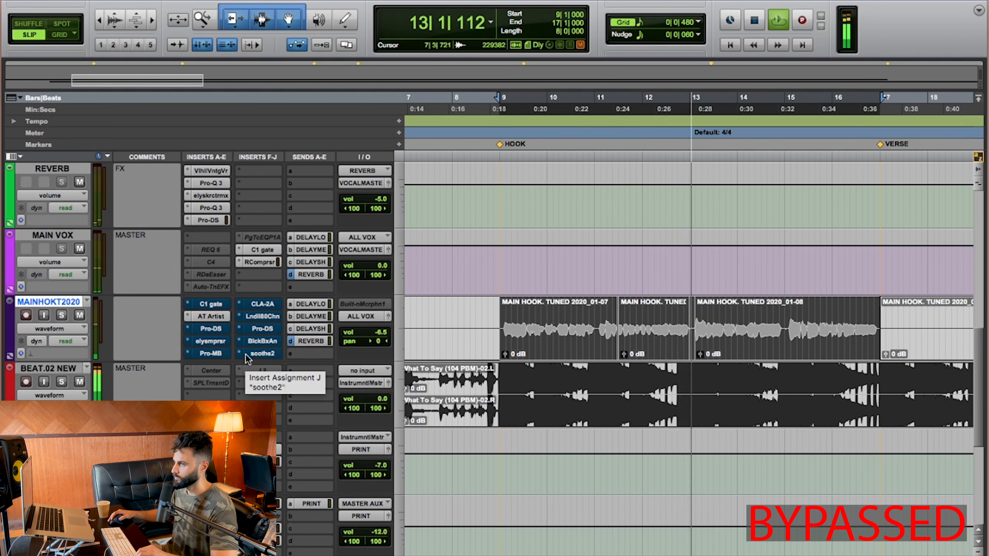
Step: Restore the MAINHOKT2020 inserts one by one during playback, from C1 gate through soothe2, and stop playback
super+click(215, 305)
super+click(213, 329)
super+click(213, 342)
super+click(214, 354)
super+click(260, 304)
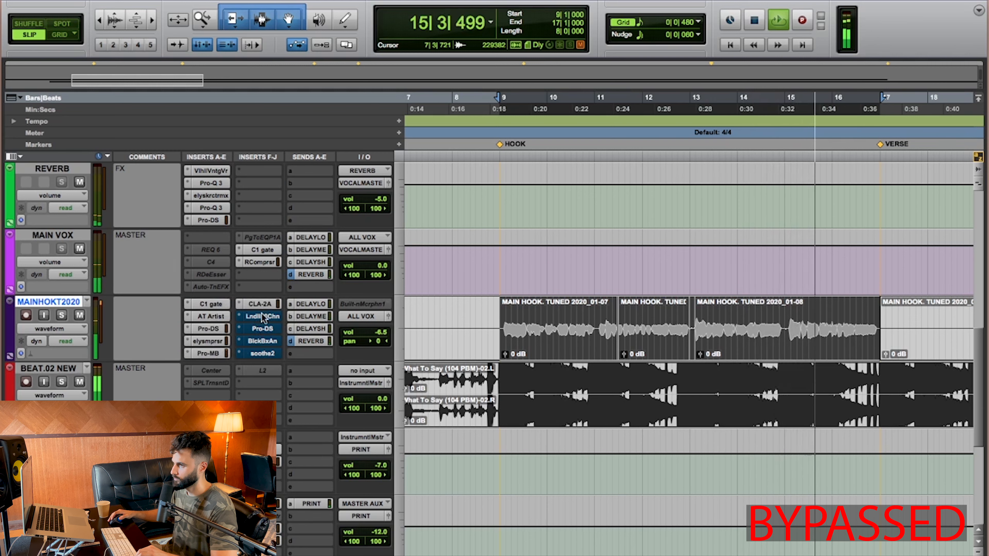
super+click(260, 316)
super+click(260, 329)
super+click(260, 341)
super+click(262, 354)
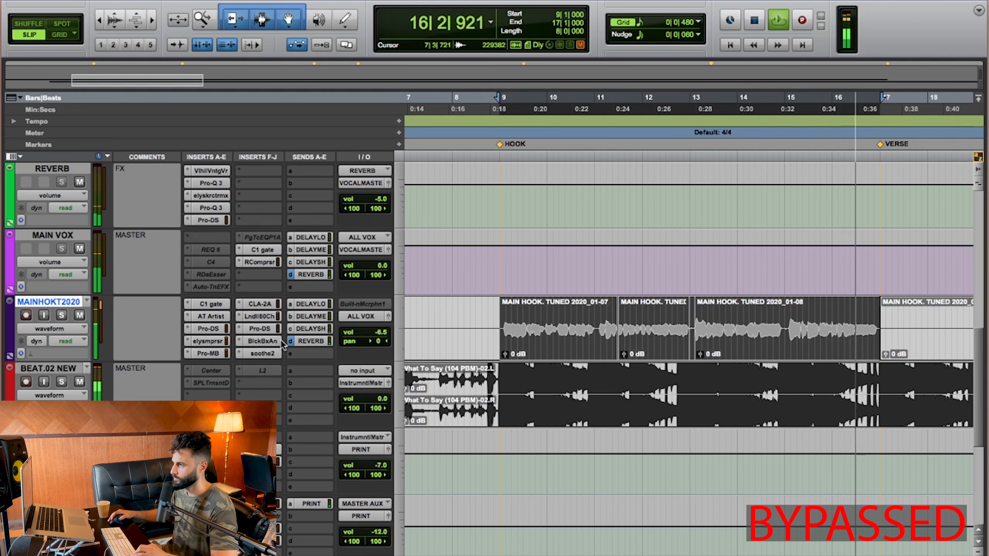
key(space)
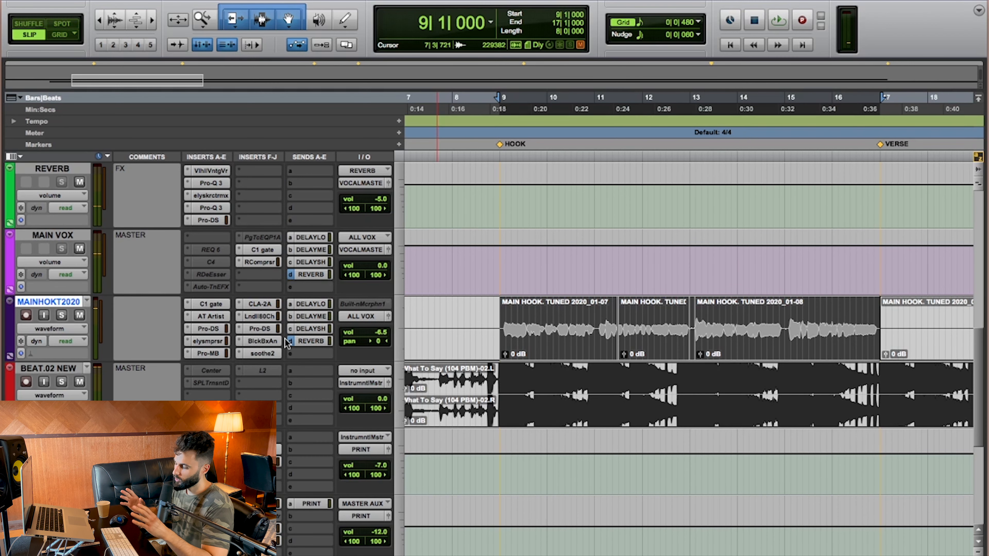